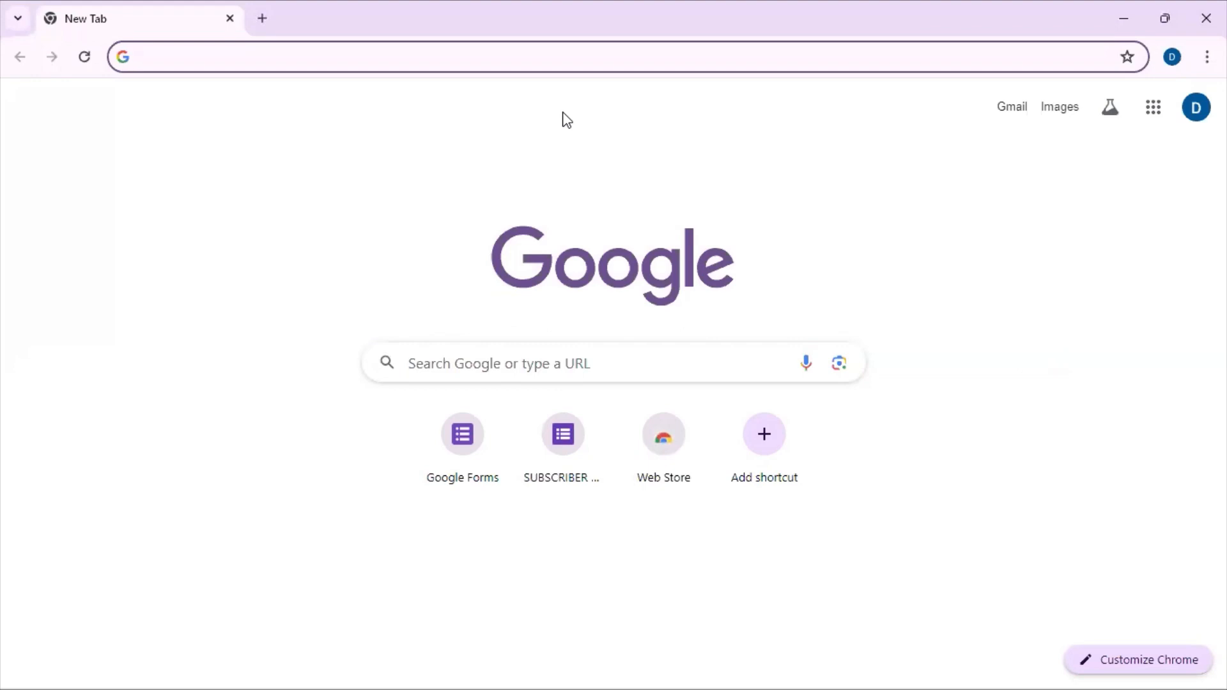
Step: Go to forms.google.com and create a new blank form
{"action": "left_click", "coordinate": [261, 59]}
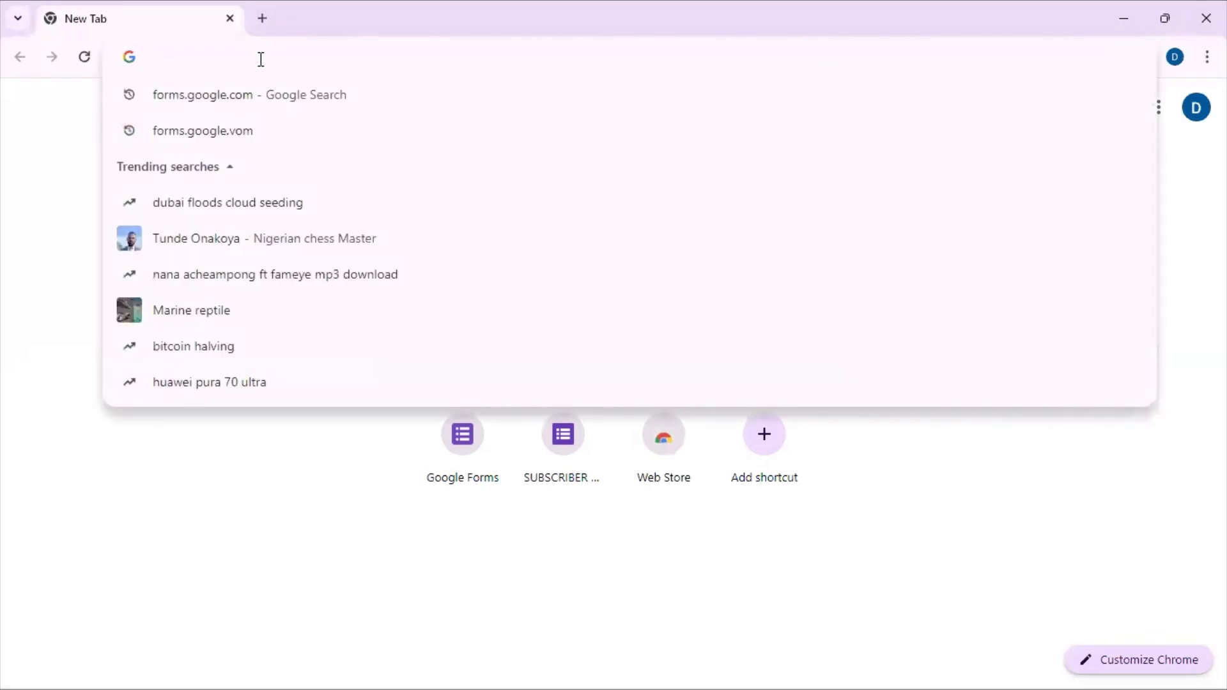
{"action": "type", "text": "form"}
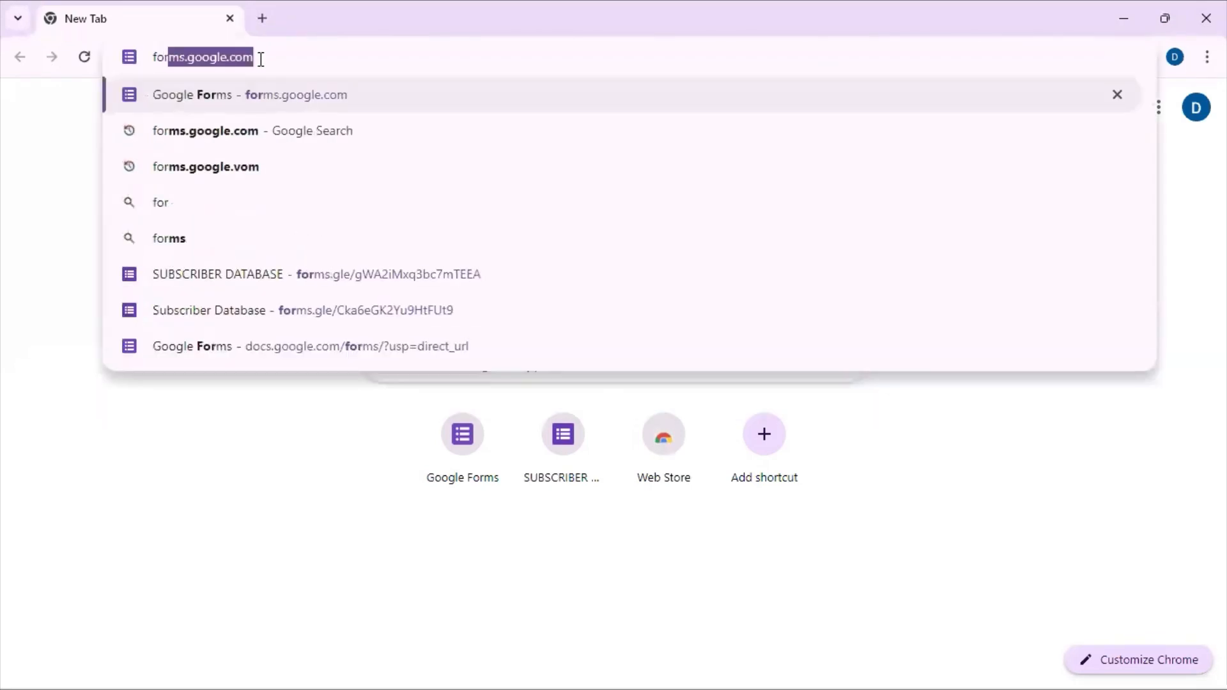
{"action": "type", "text": "s.g"}
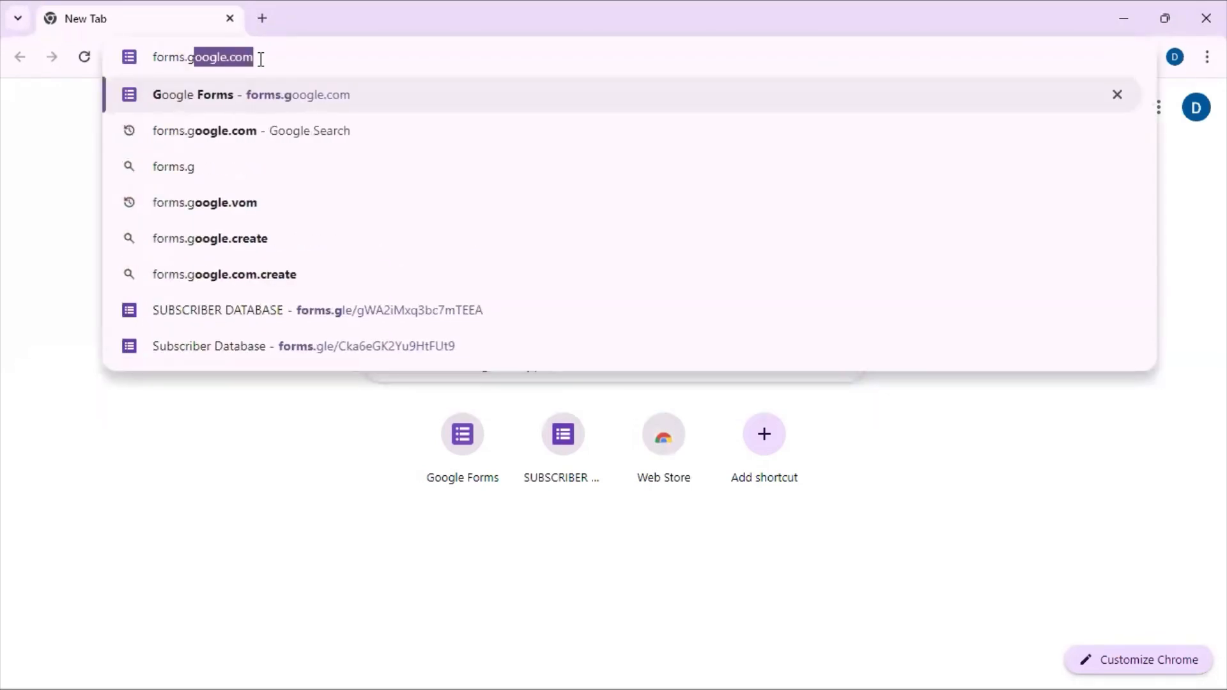
{"action": "type", "text": "oogle.com"}
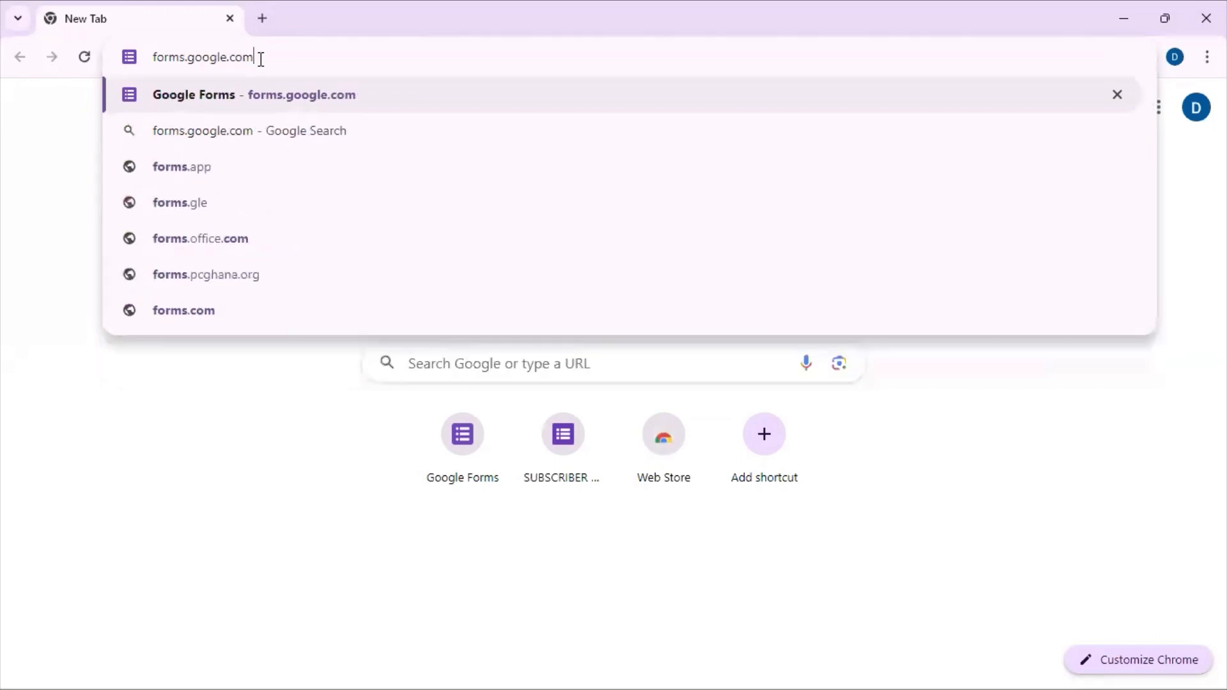
{"action": "key", "text": "Return"}
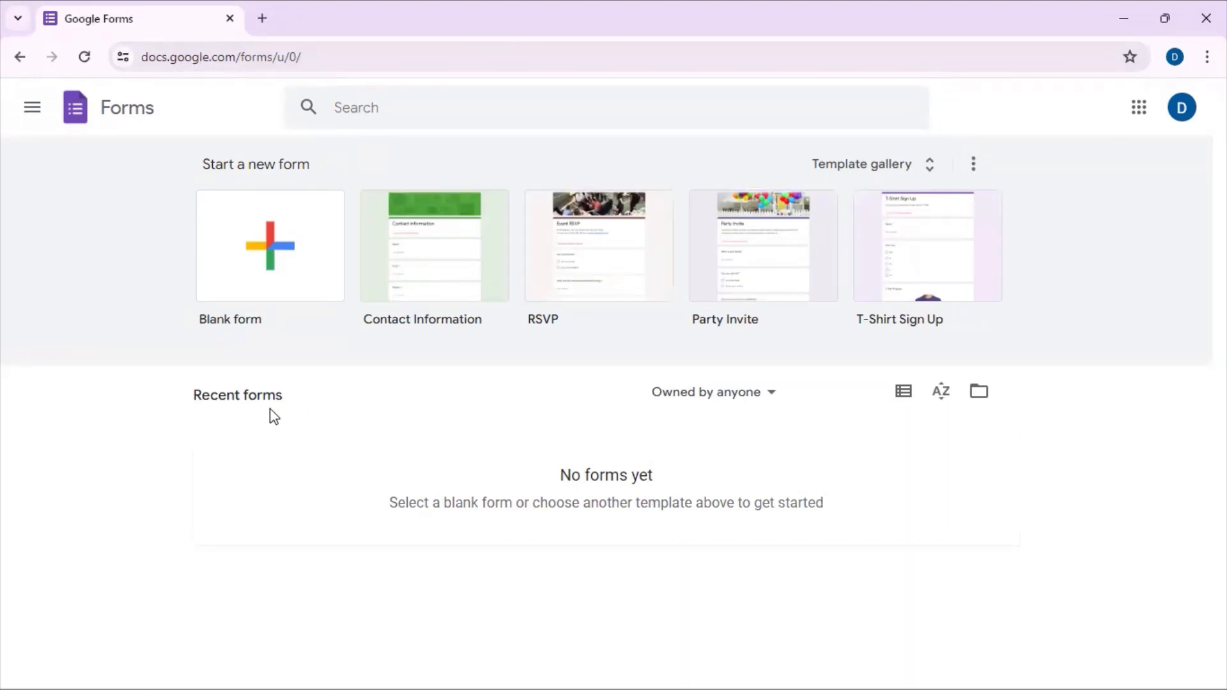
{"action": "left_click", "coordinate": [262, 281]}
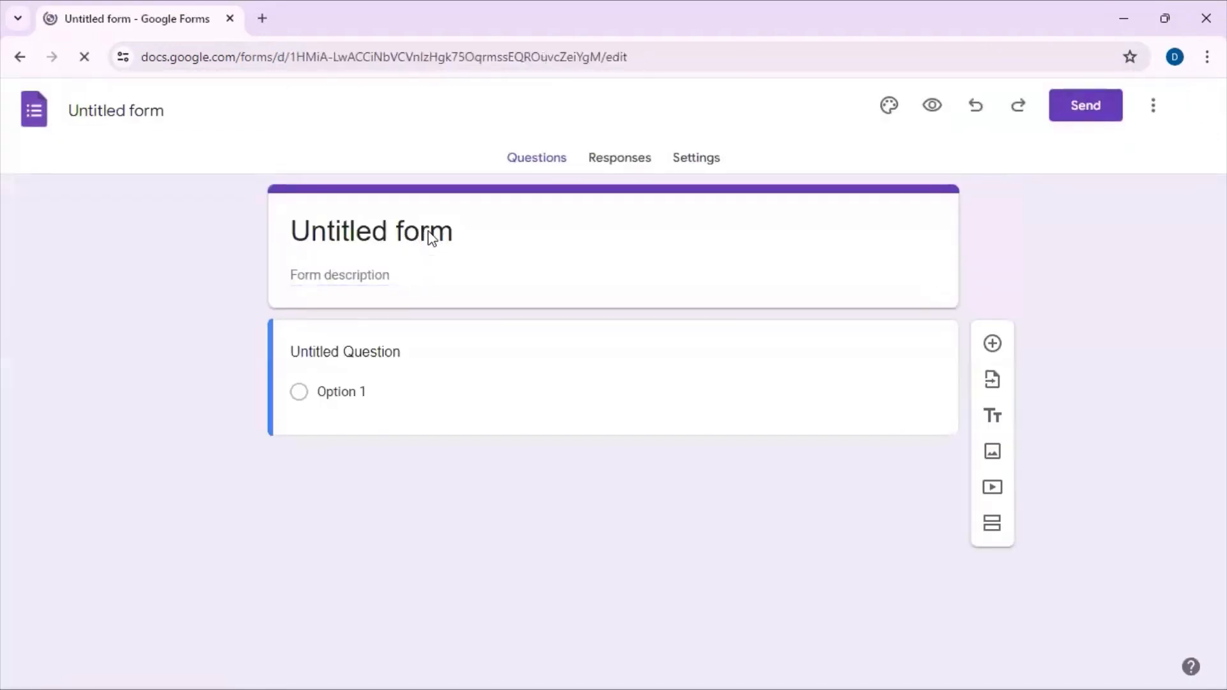
Step: Dismiss the text-styling tip, replace the form title with "SUBSCRIBER DATABASE" and make it bold
{"action": "left_click", "coordinate": [430, 231]}
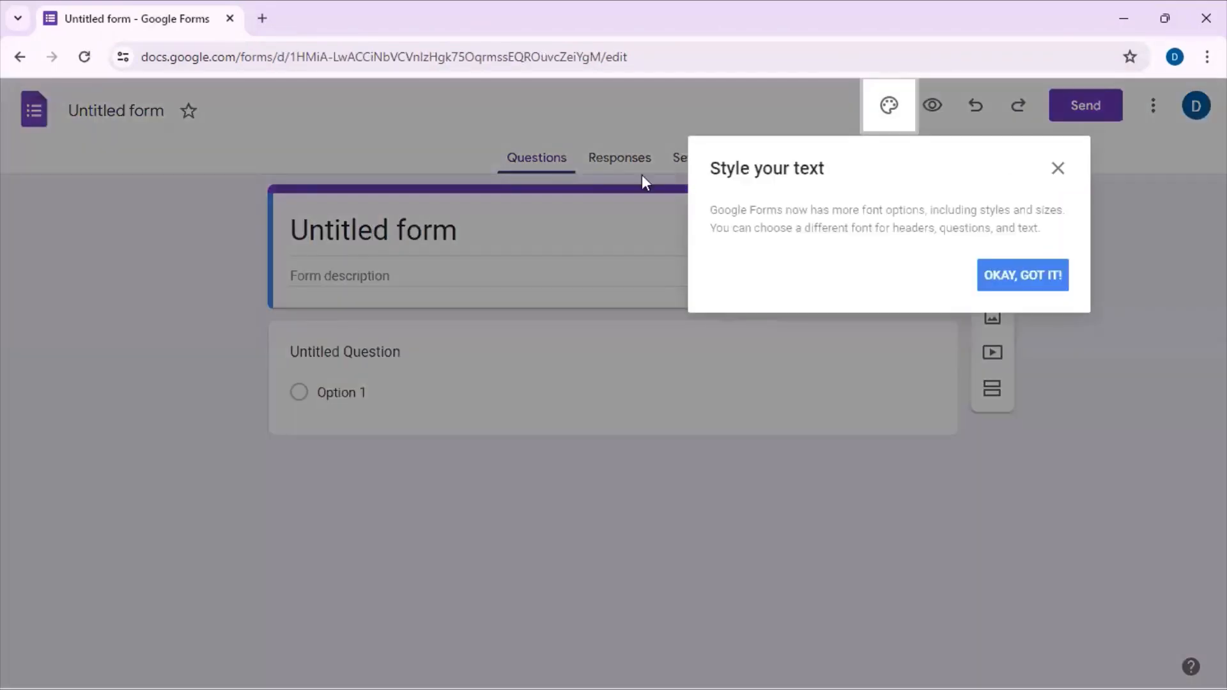
{"action": "left_click", "coordinate": [1056, 179]}
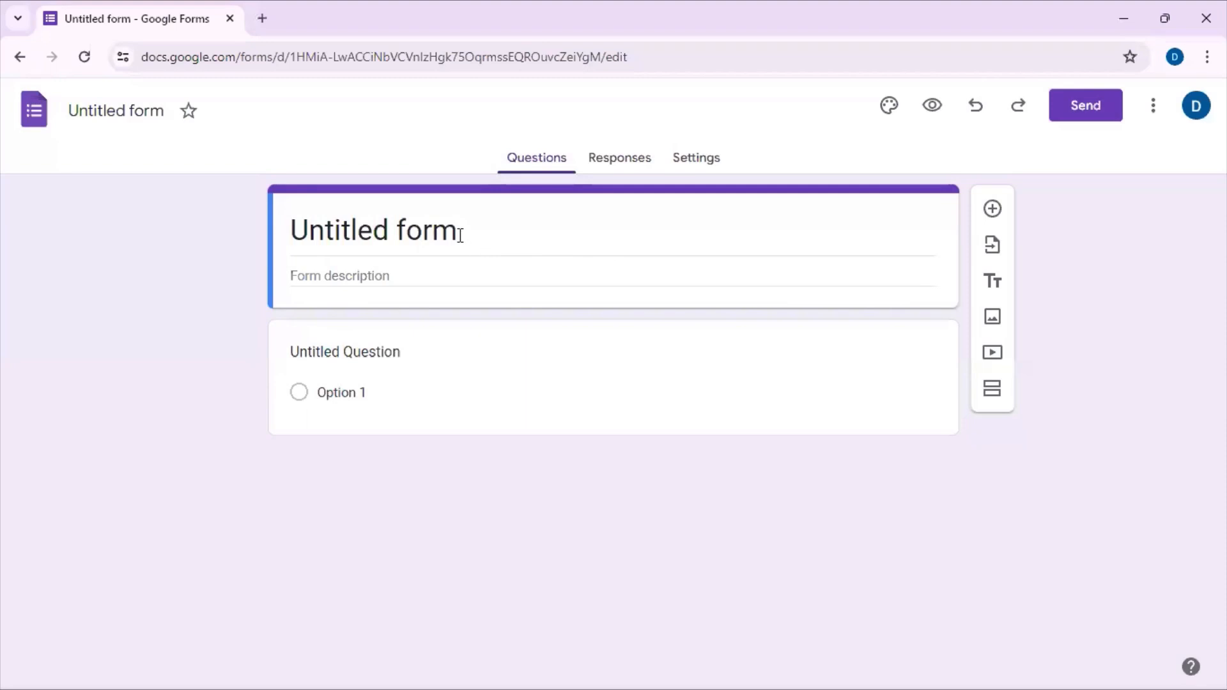
{"action": "left_click_drag", "start_coordinate": [460, 235], "coordinate": [297, 235]}
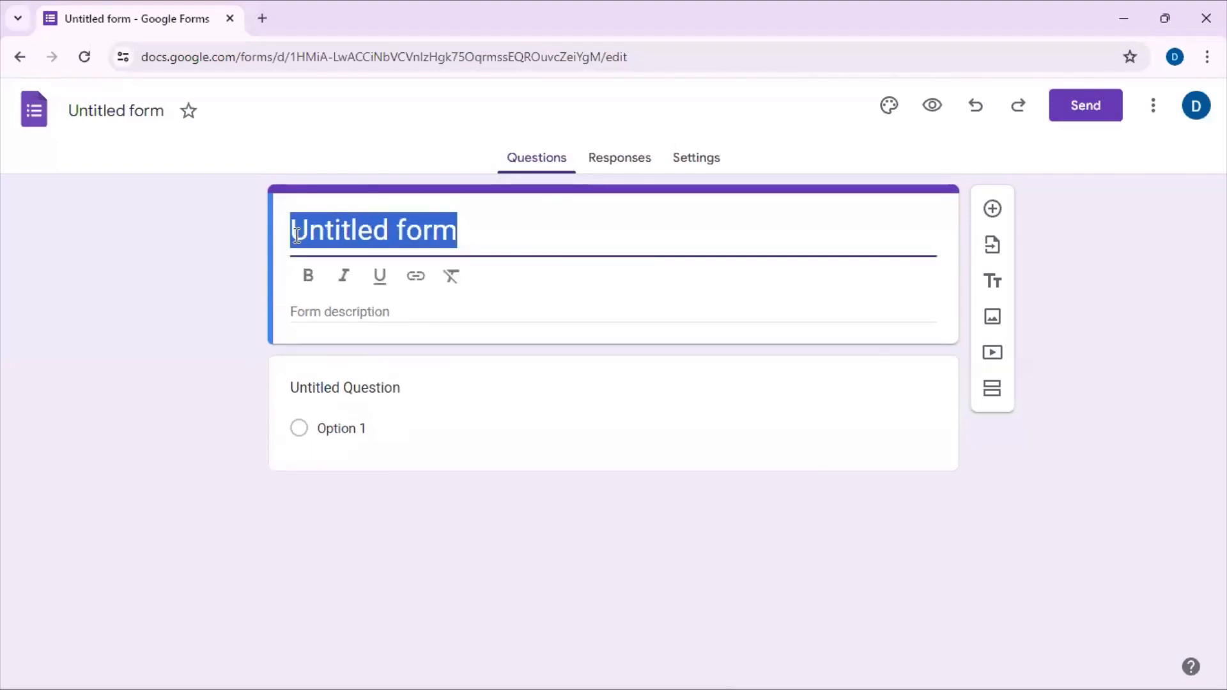
{"action": "type", "text": "SUB"}
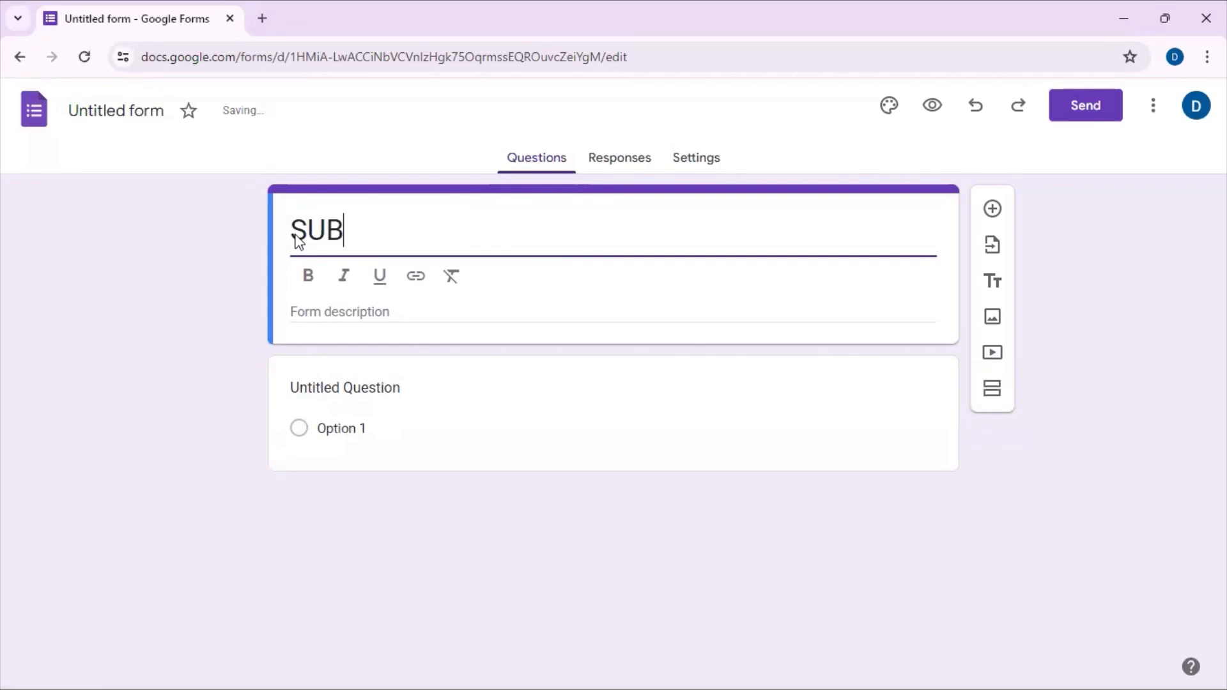
{"action": "type", "text": "C"}
{"action": "key", "text": "BackSpace"}
{"action": "type", "text": "SCRIBER "}
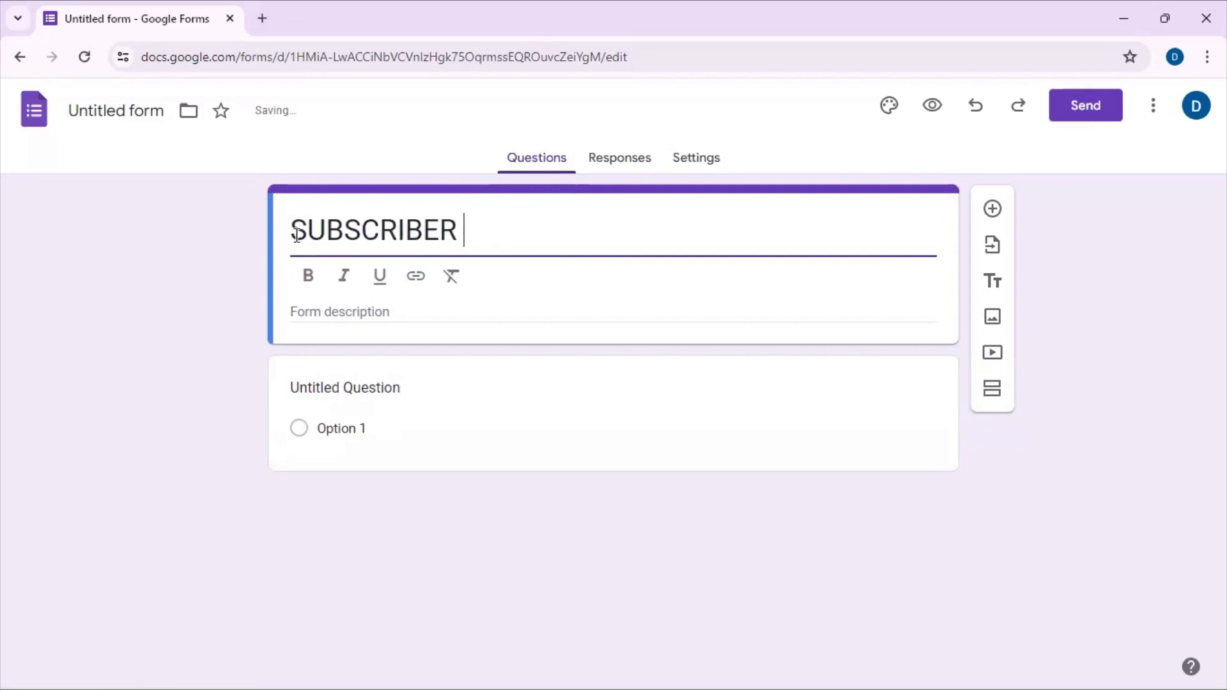
{"action": "type", "text": "DATABASE"}
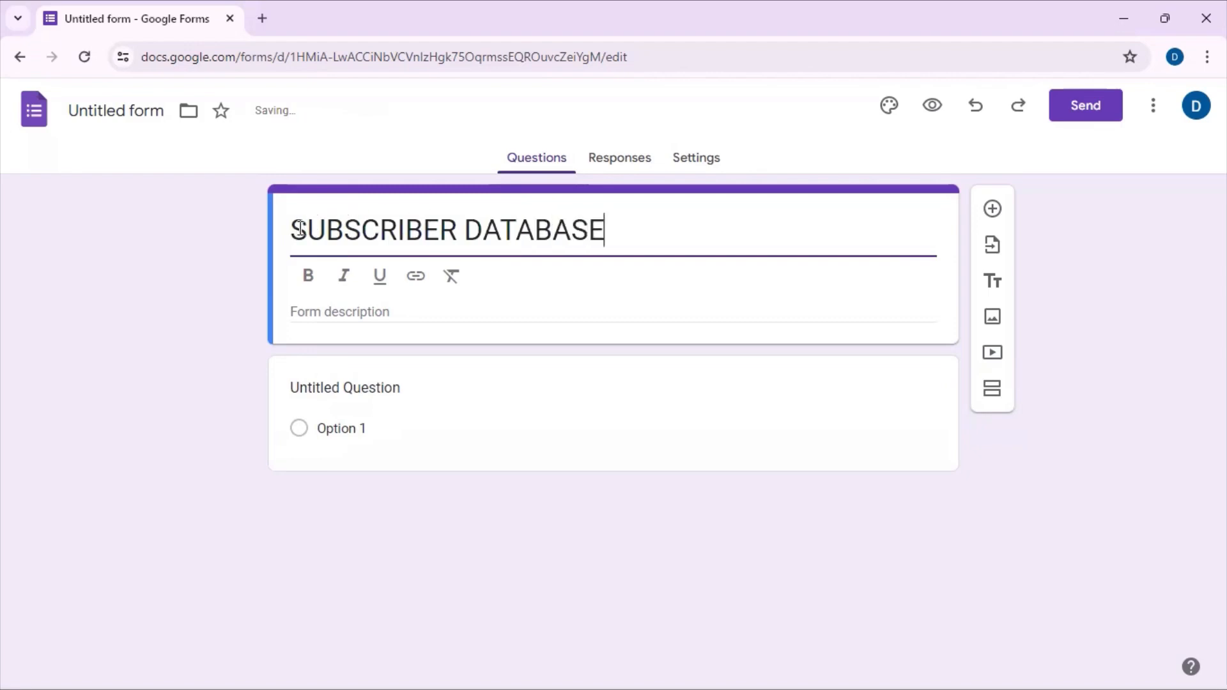
{"action": "left_click_drag", "start_coordinate": [294, 230], "coordinate": [608, 241]}
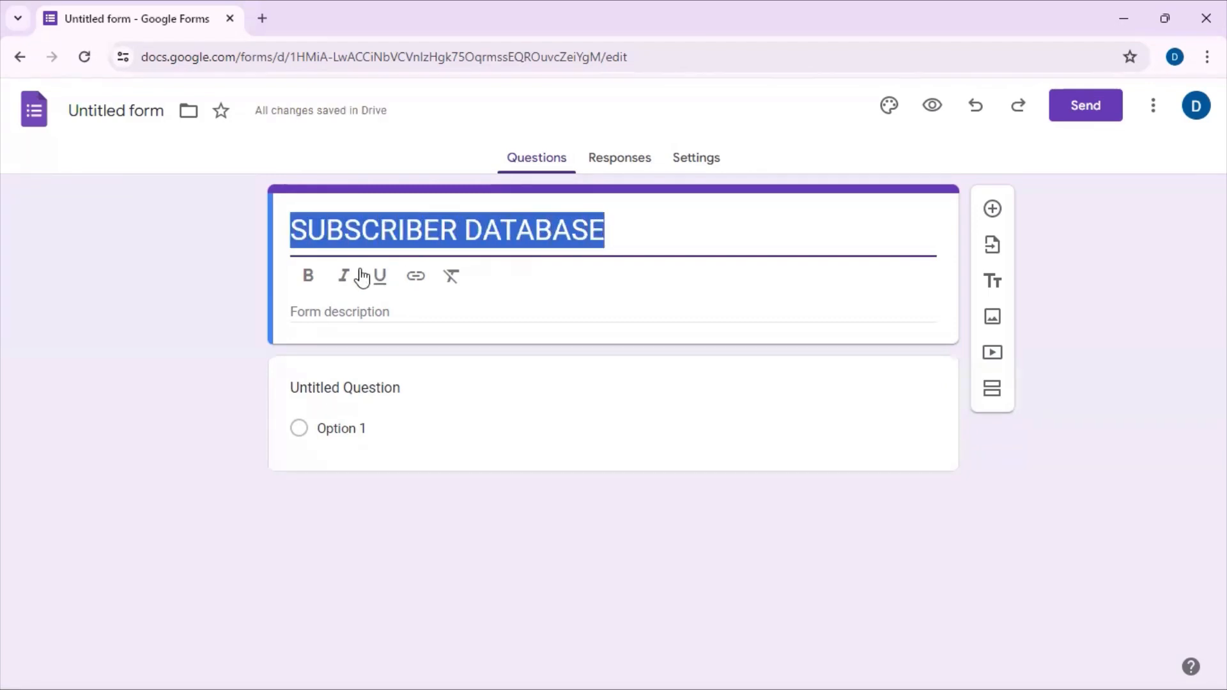
{"action": "left_click", "coordinate": [308, 276]}
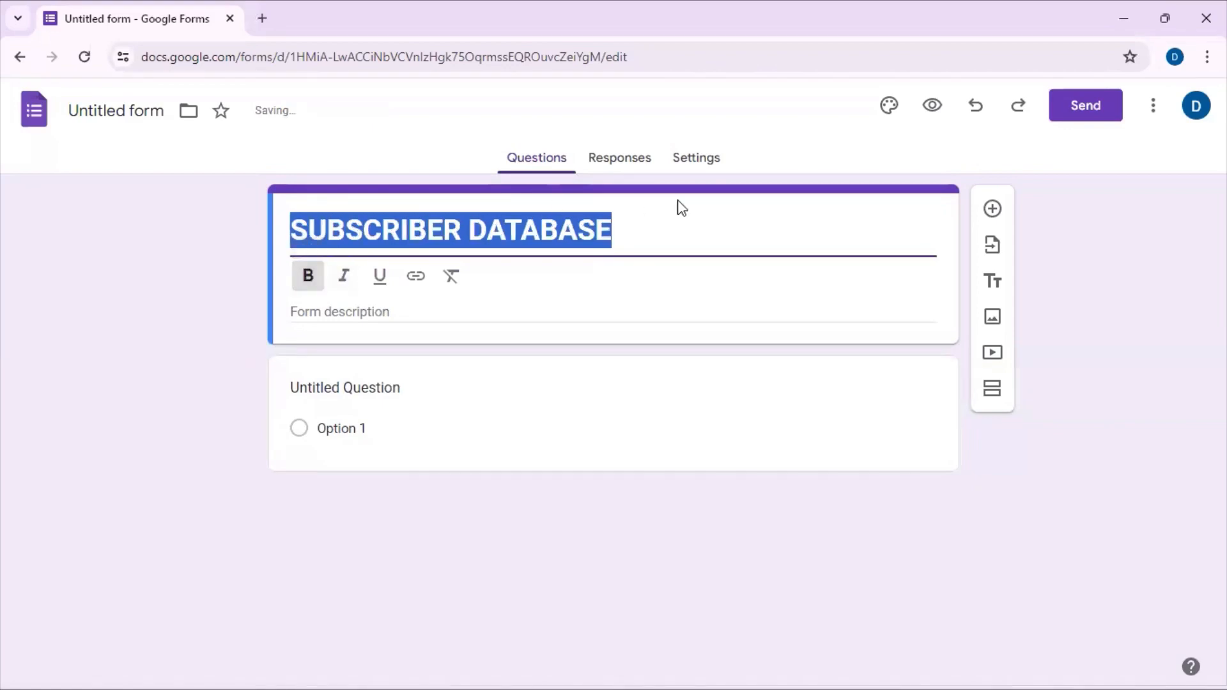
Step: Paste the copied text about collecting data of all DileX123 Explorations youtube channel subscribers into the form description
{"action": "left_click", "coordinate": [479, 313]}
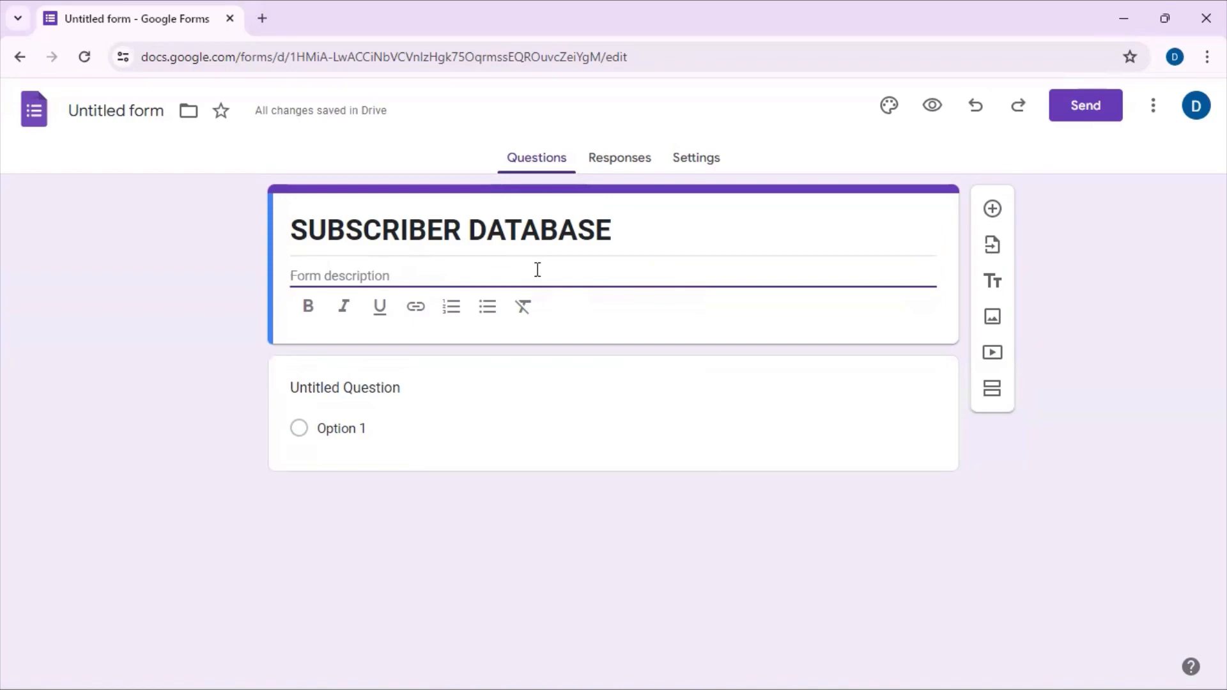
{"action": "right_click", "coordinate": [435, 277]}
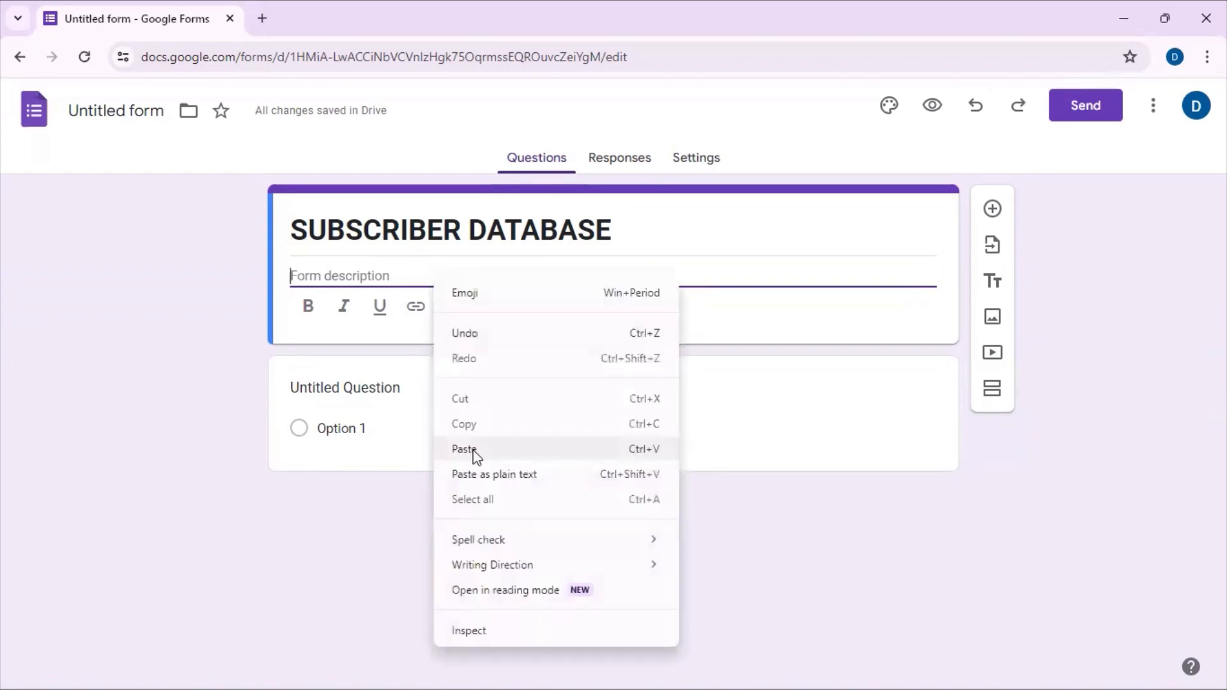
{"action": "left_click", "coordinate": [473, 450]}
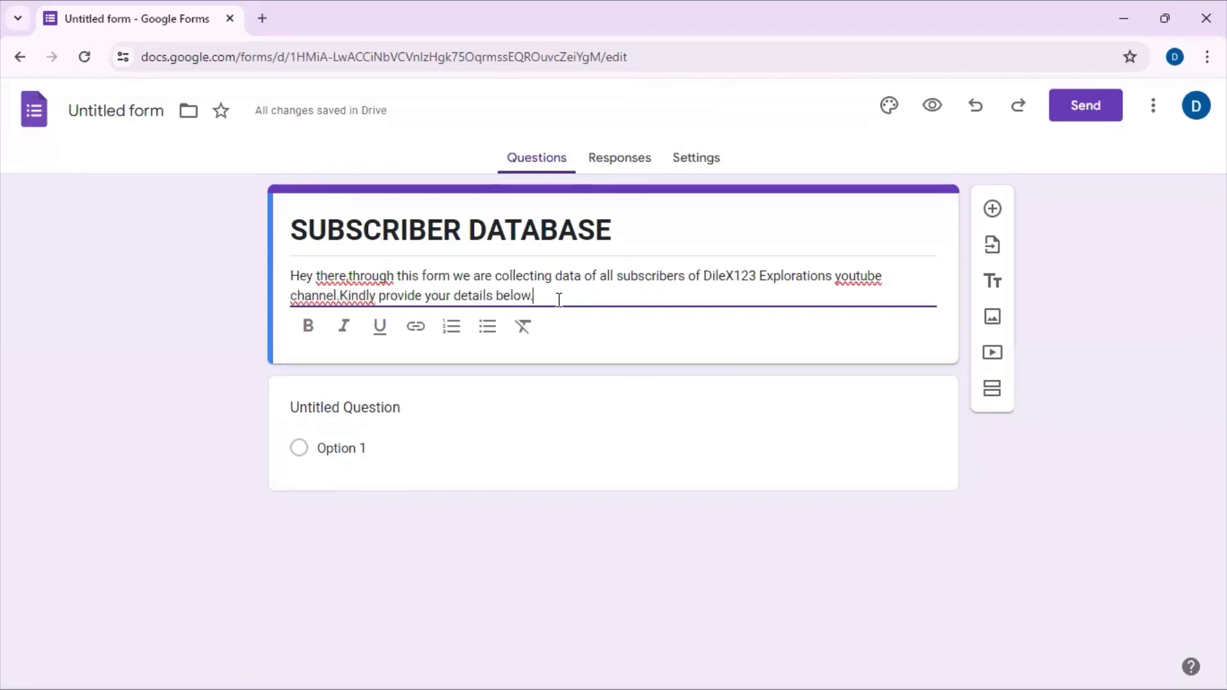
Step: Turn the untitled first question into a required short-answer question titled "Full name"
{"action": "left_click", "coordinate": [358, 441]}
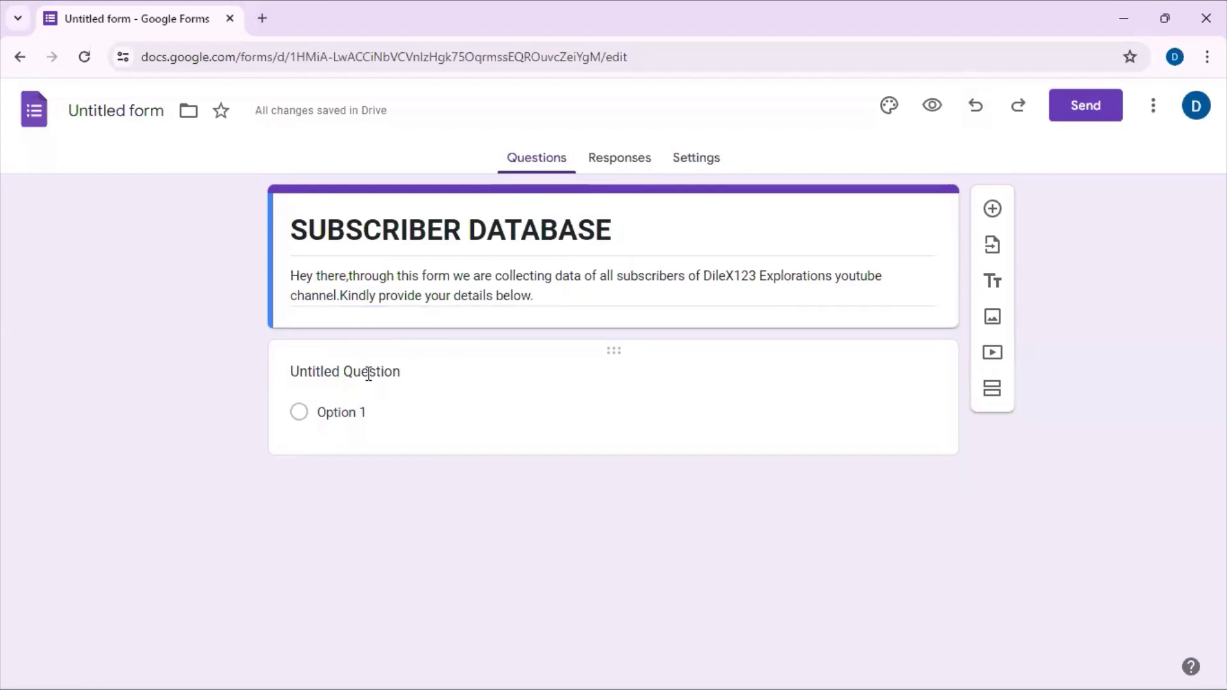
{"action": "left_click", "coordinate": [369, 374]}
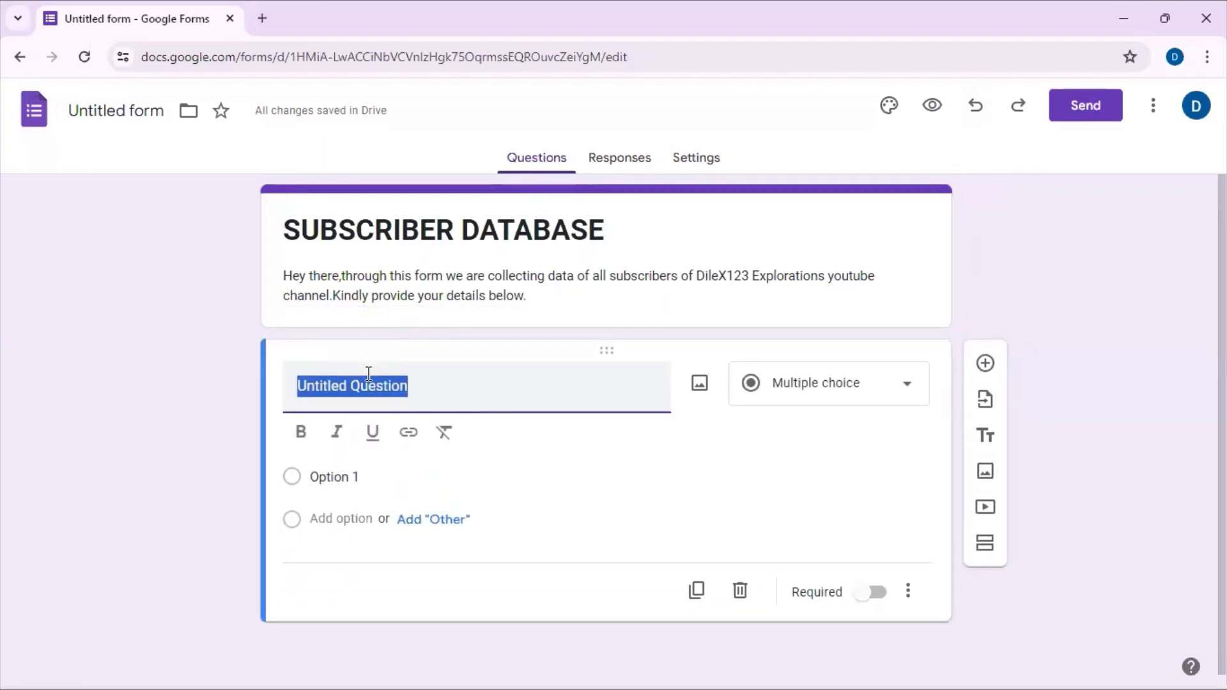
{"action": "type", "text": "F"}
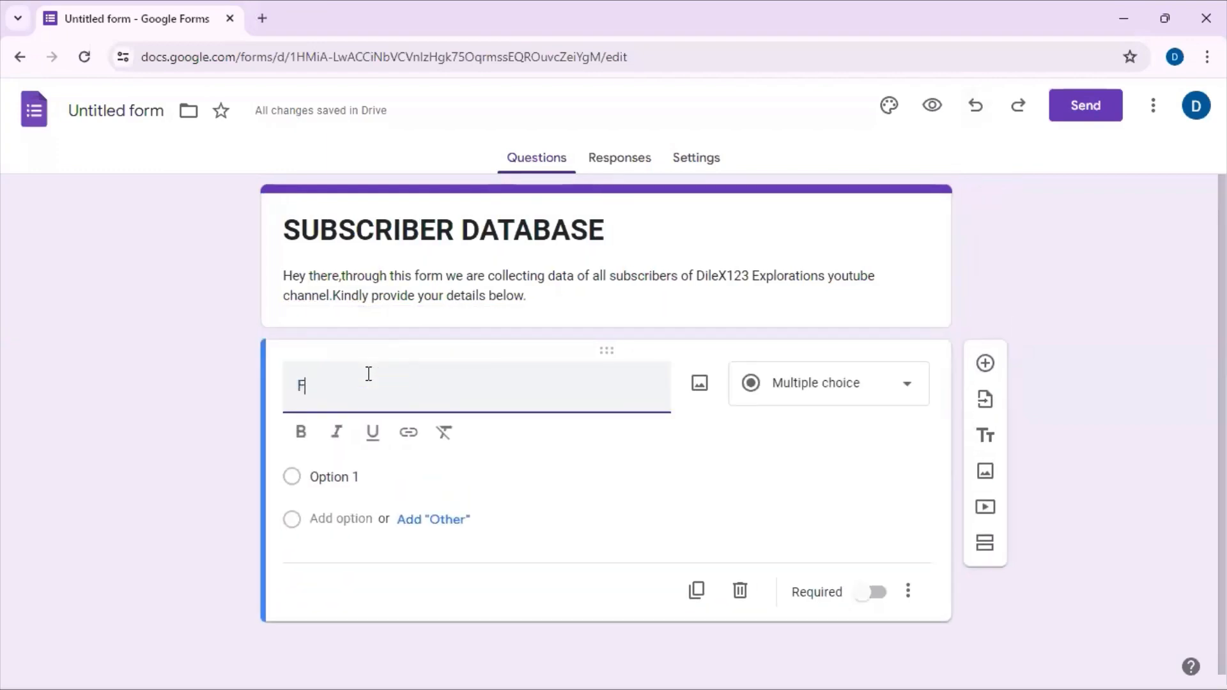
{"action": "type", "text": "ull name"}
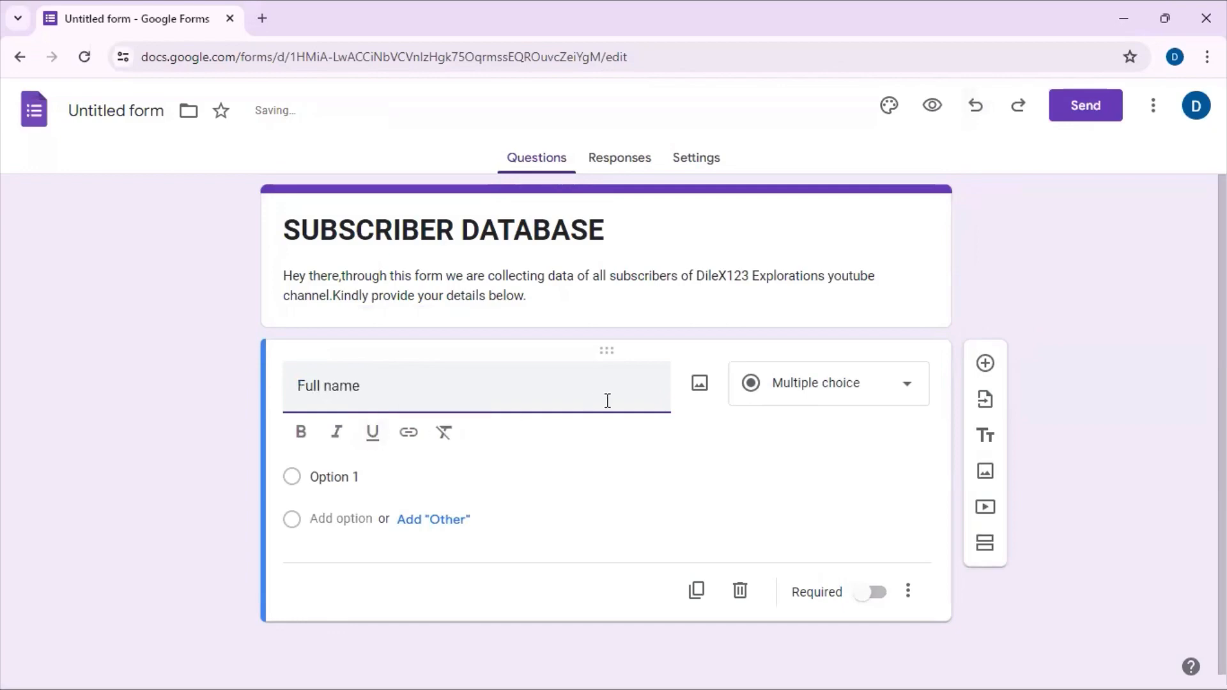
{"action": "left_click", "coordinate": [914, 386]}
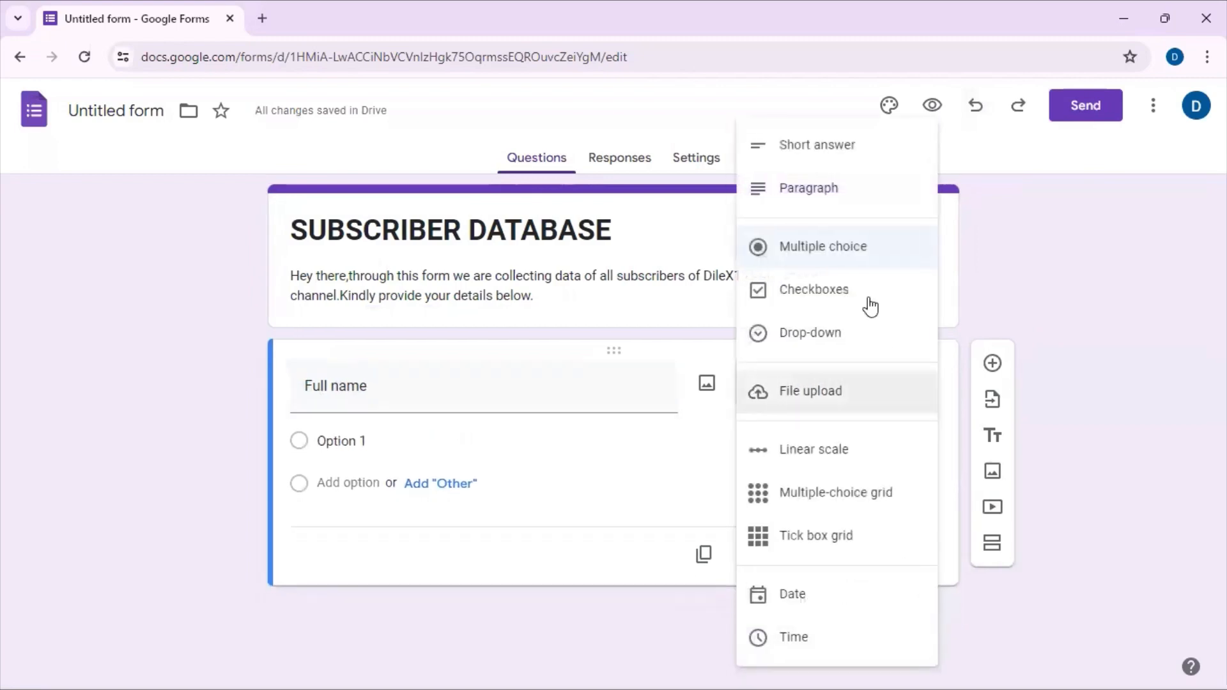
{"action": "left_click", "coordinate": [860, 166]}
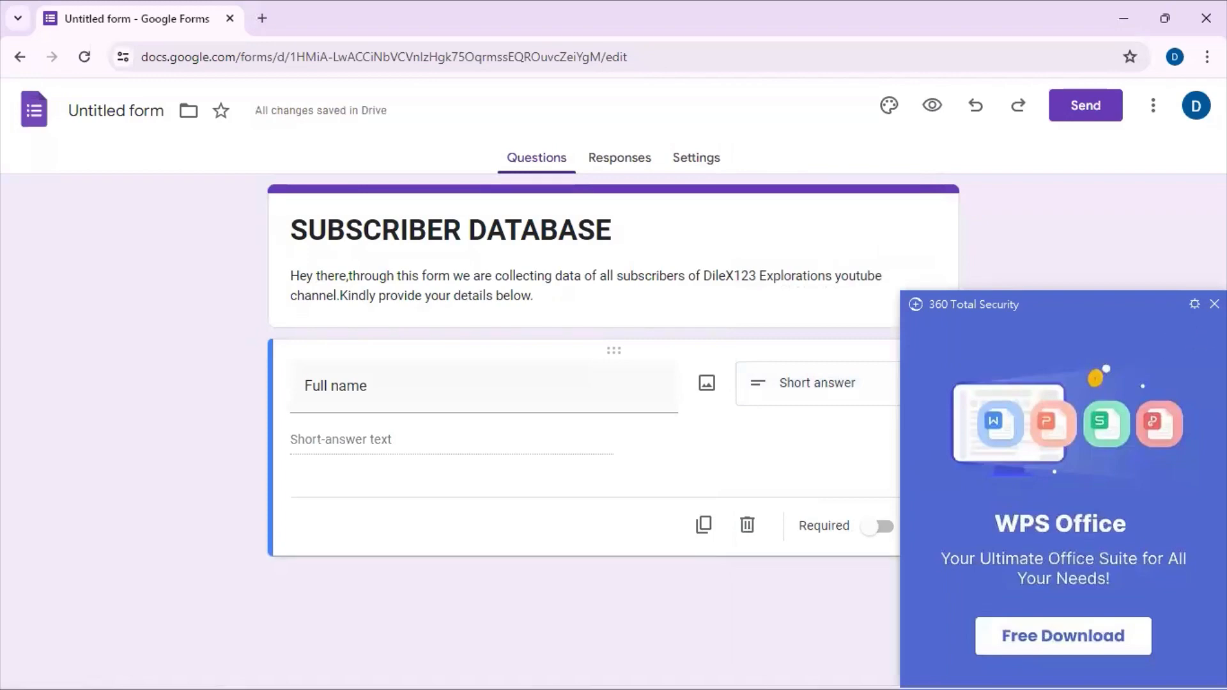
{"action": "left_click", "coordinate": [1215, 304]}
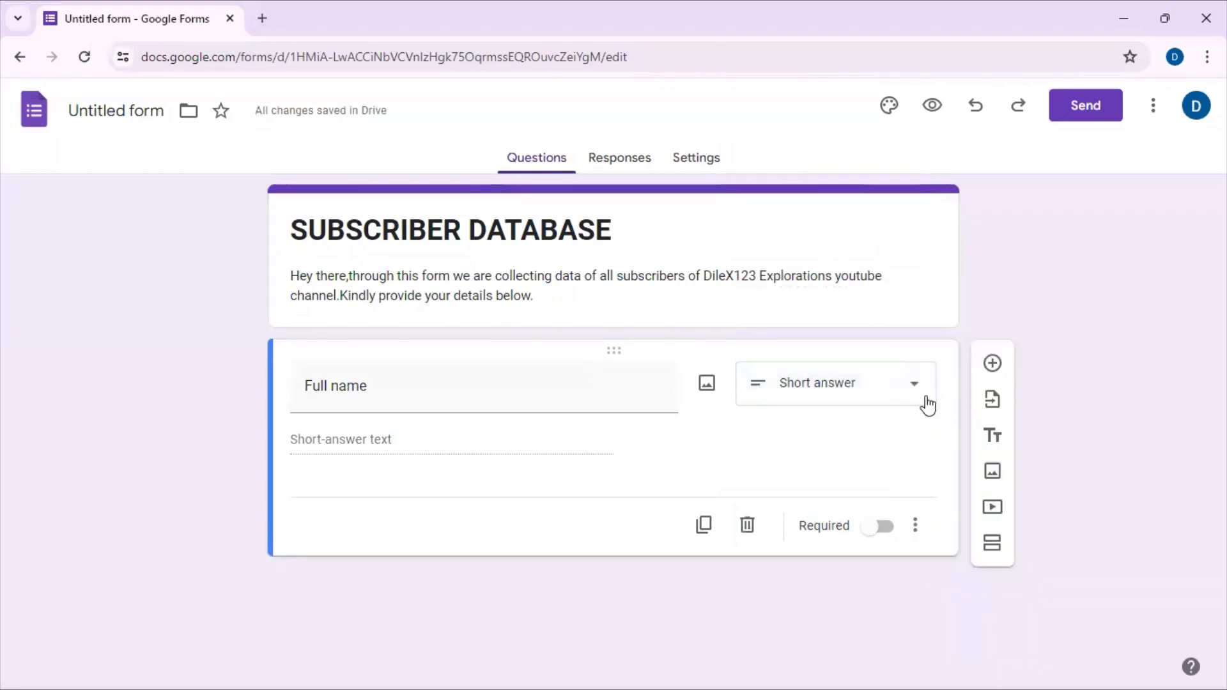
{"action": "left_click", "coordinate": [874, 528]}
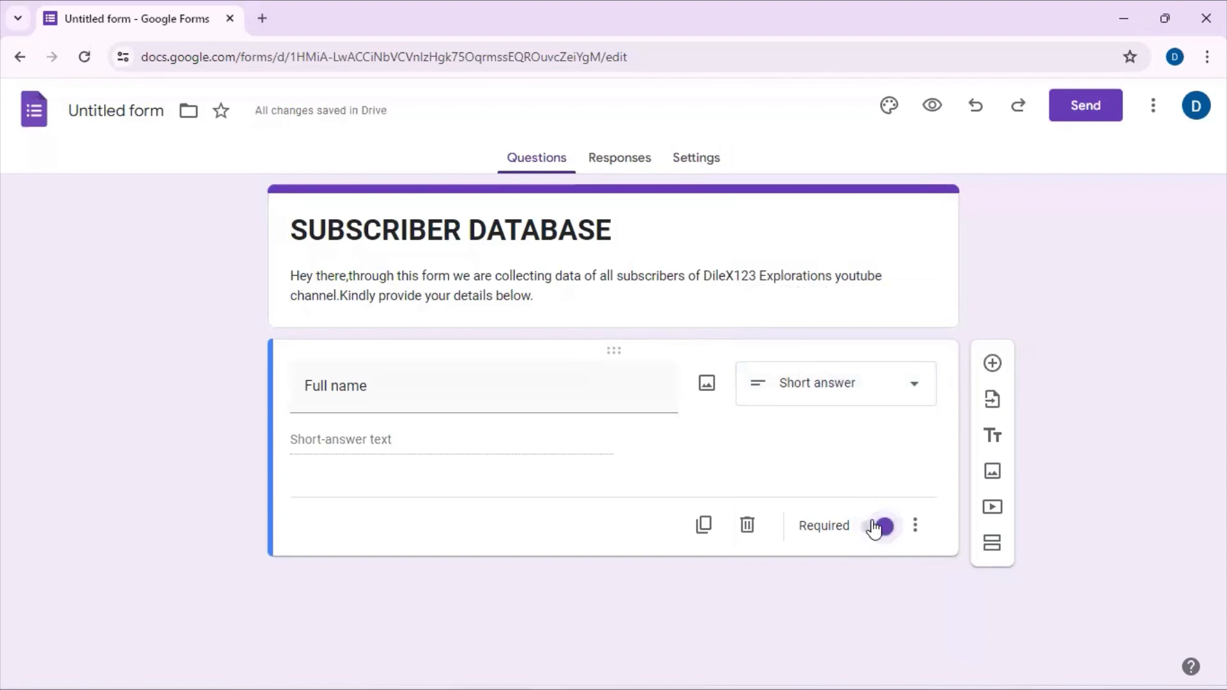
Step: Add a second question titled "Date of Birth" with the Date answer type and make it required
{"action": "left_click", "coordinate": [993, 365]}
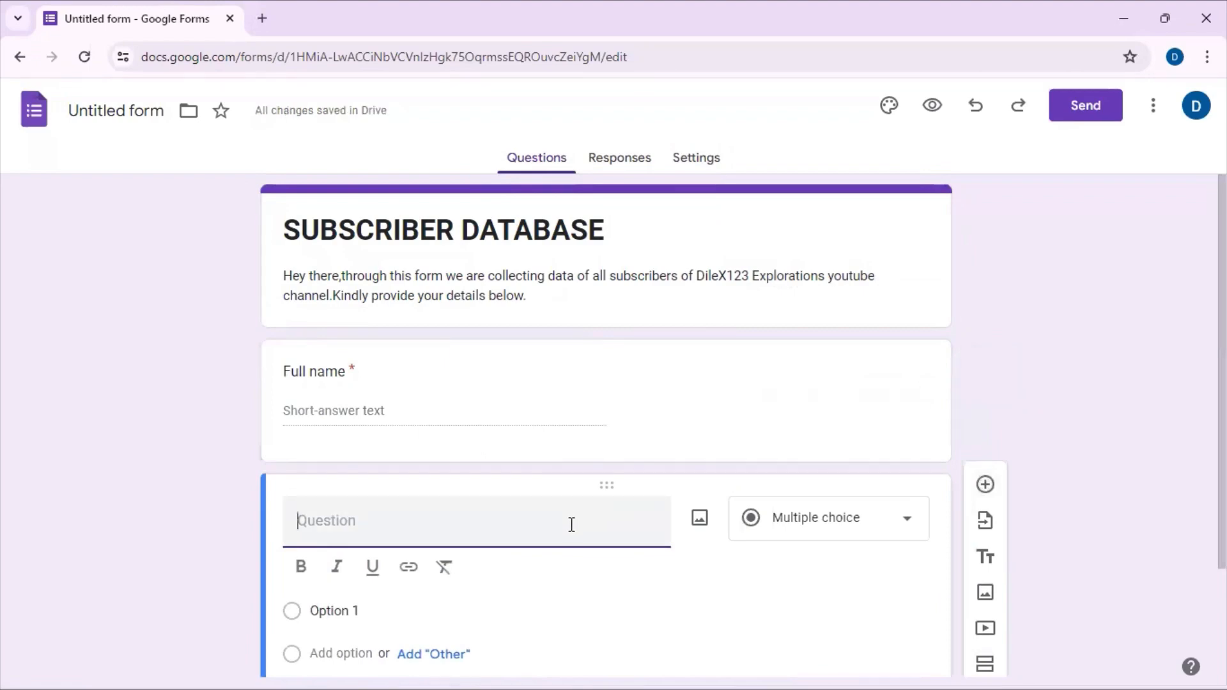
{"action": "type", "text": "Date of "}
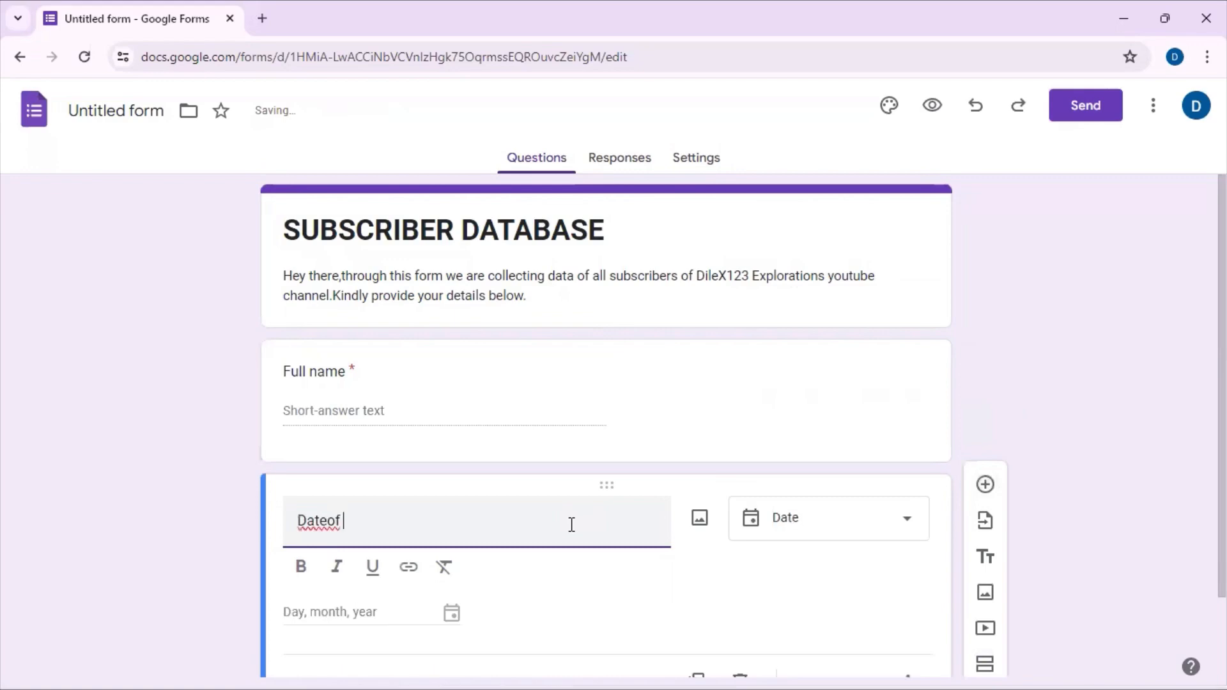
{"action": "type", "text": "Birth"}
{"action": "left_click", "coordinate": [896, 532]}
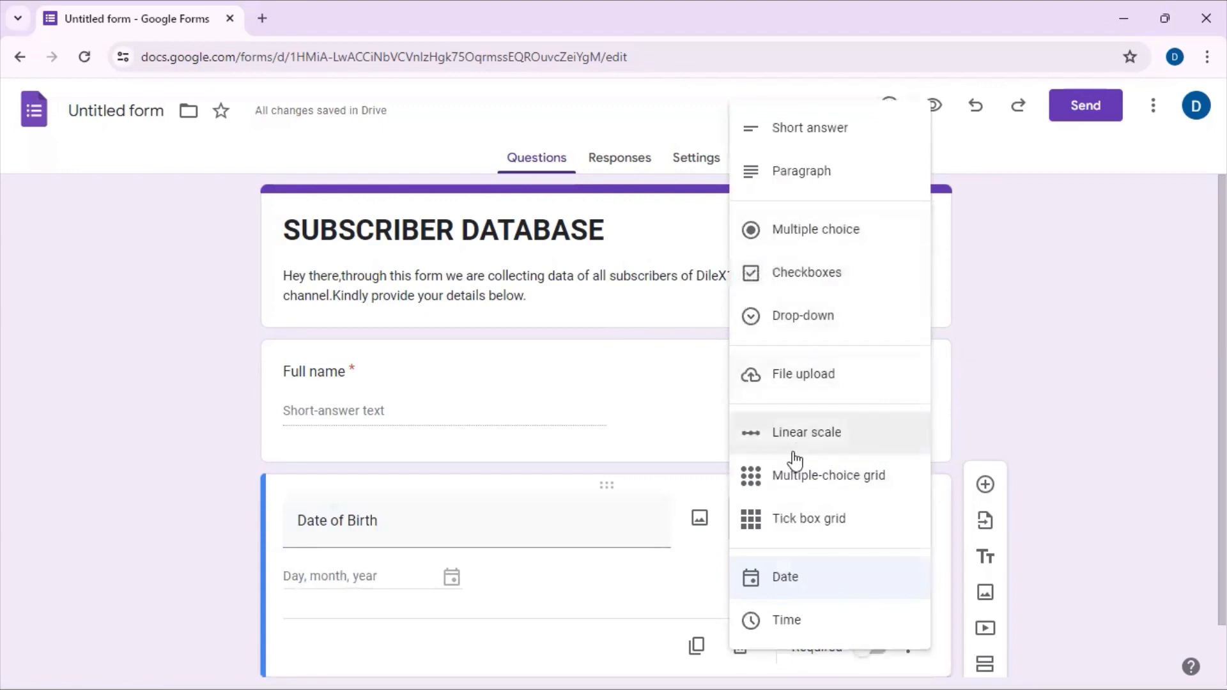
{"action": "left_click", "coordinate": [803, 578]}
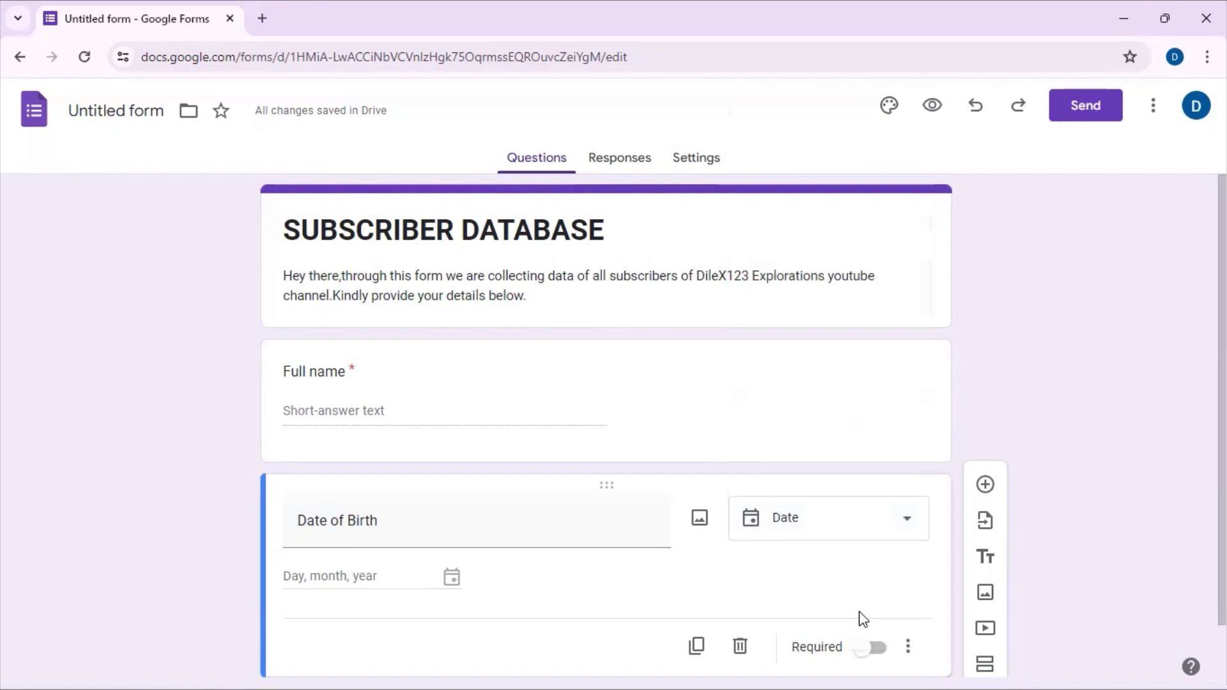
{"action": "left_click", "coordinate": [875, 649]}
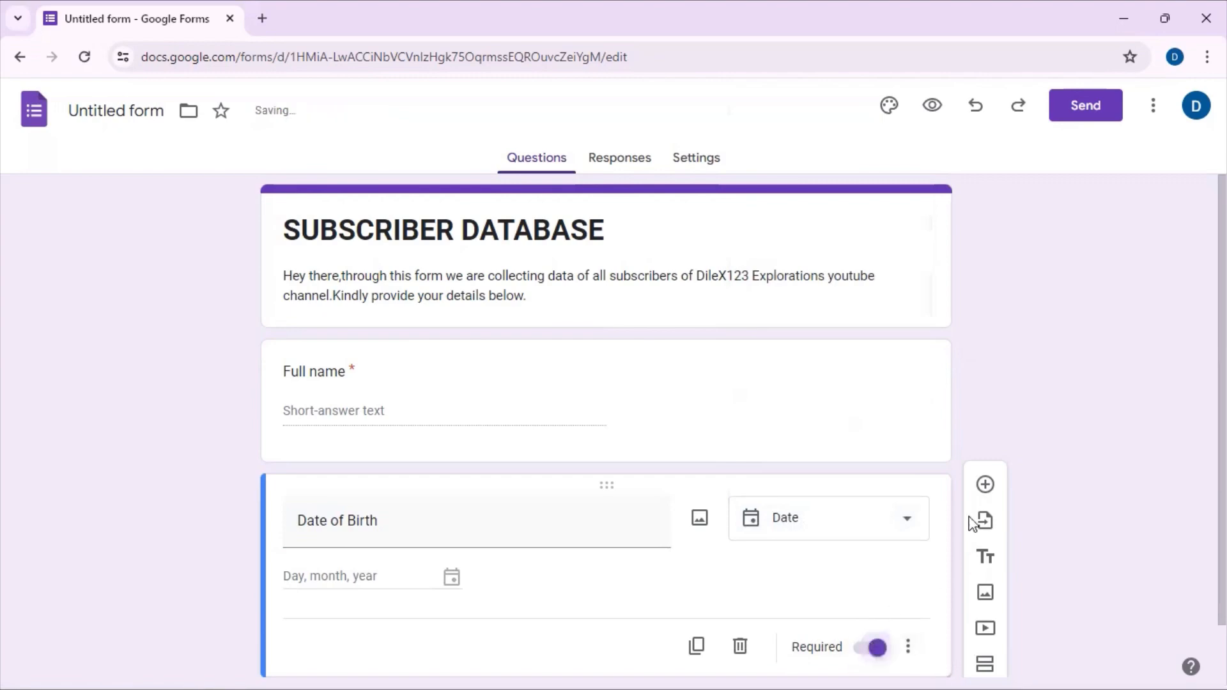
Step: Add a third question titled "Country" with the Multiple choice answer type
{"action": "left_click_drag", "start_coordinate": [1223, 520], "coordinate": [1223, 575]}
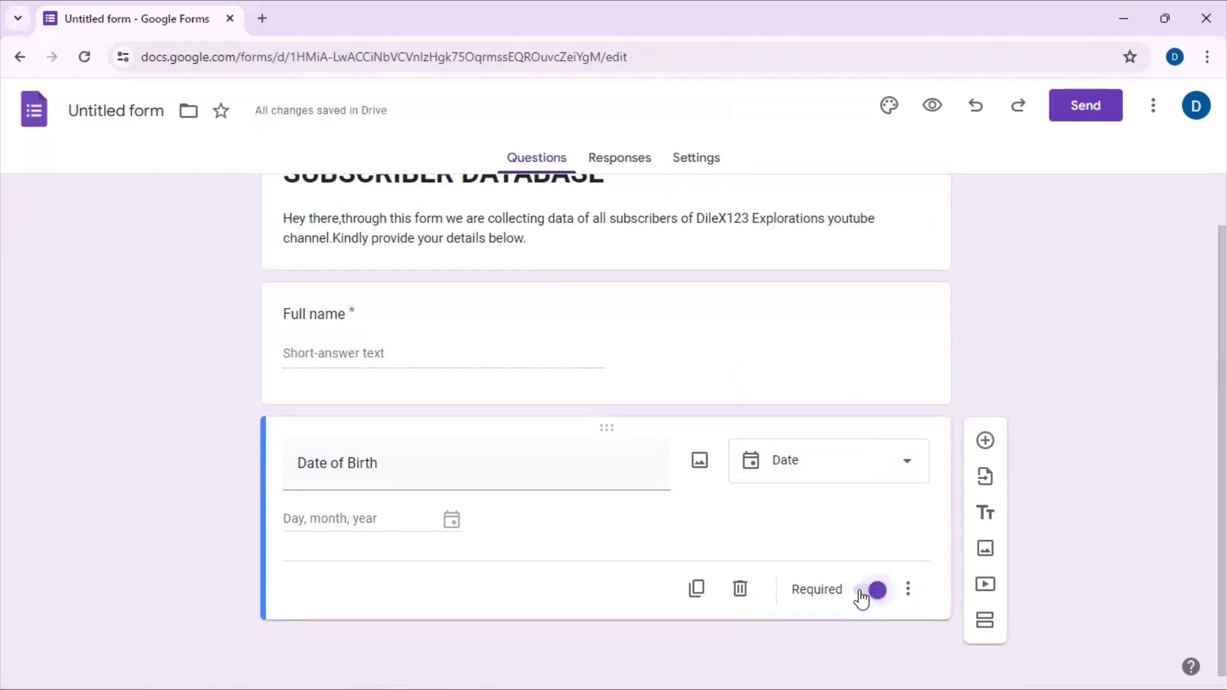
{"action": "left_click", "coordinate": [988, 441]}
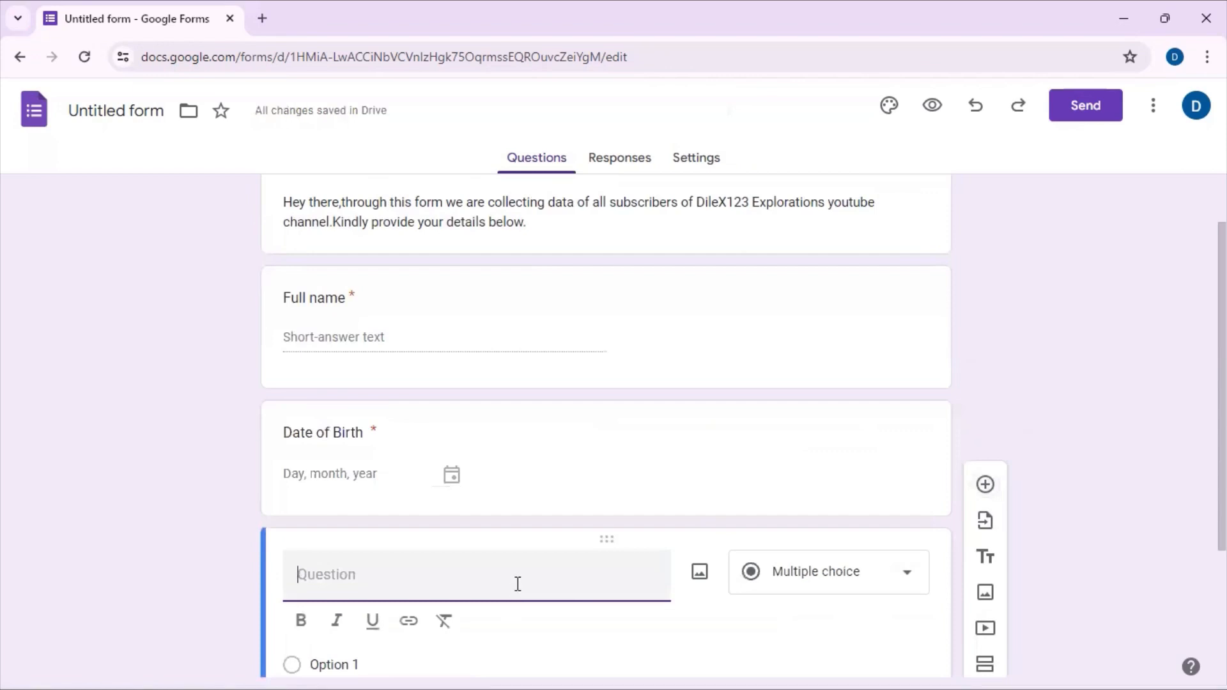
{"action": "type", "text": "Country"}
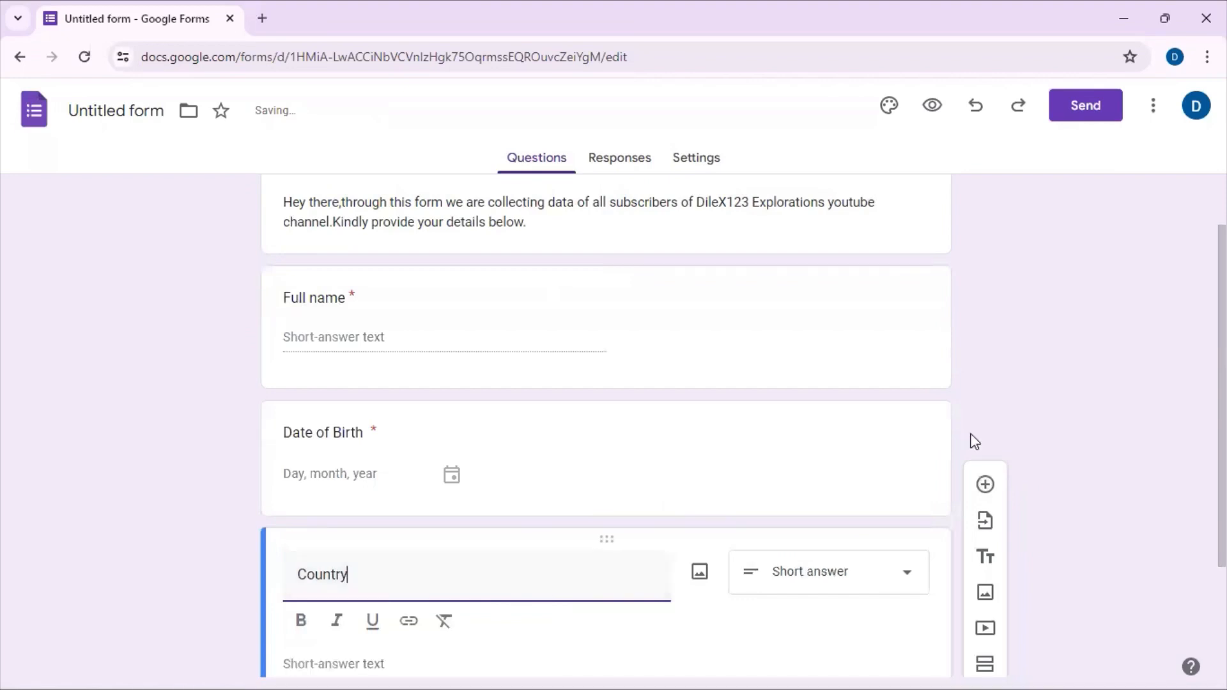
{"action": "scroll", "coordinate": [838, 423], "scroll_direction": "down", "scroll_amount": 3}
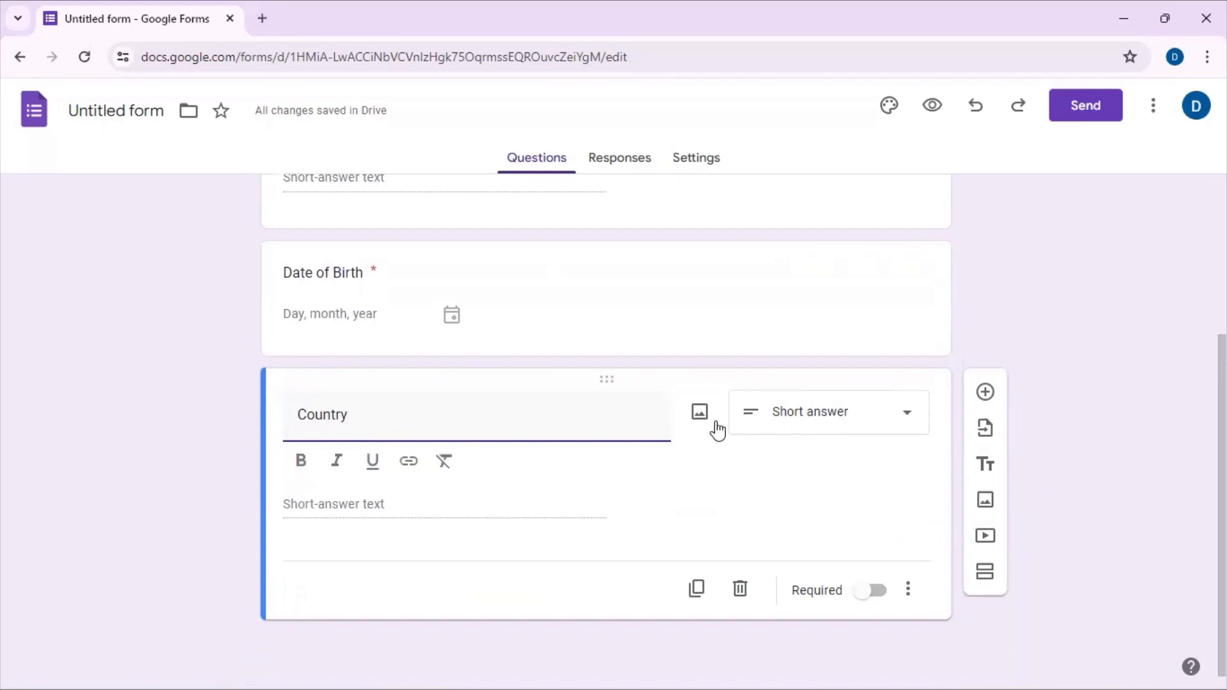
{"action": "left_click", "coordinate": [901, 411]}
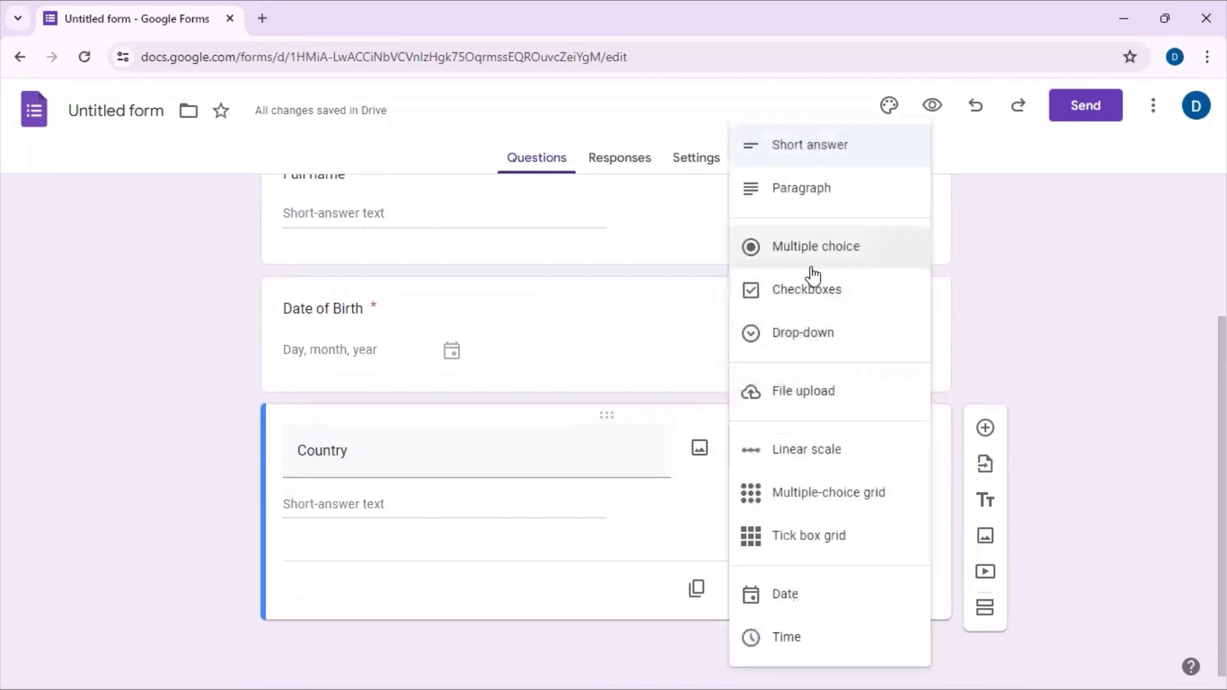
{"action": "left_click", "coordinate": [838, 259]}
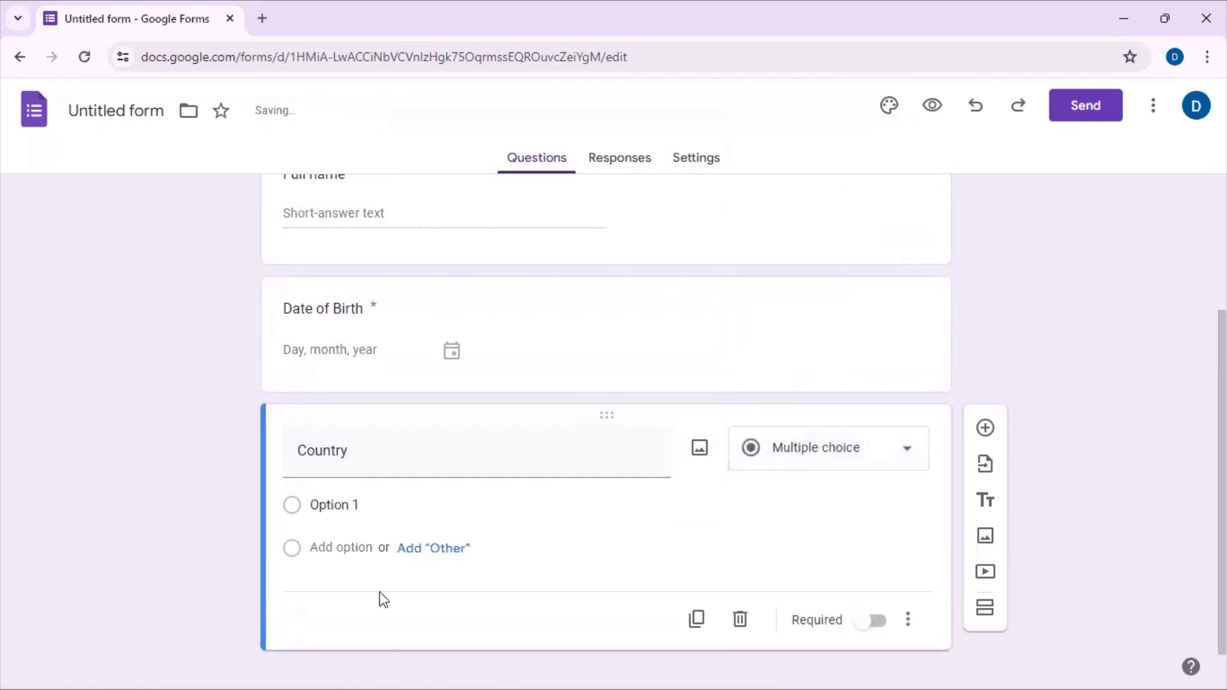
Step: Name the Country question's first option "Bolivia" and add an "Other" option
{"action": "left_click", "coordinate": [345, 505]}
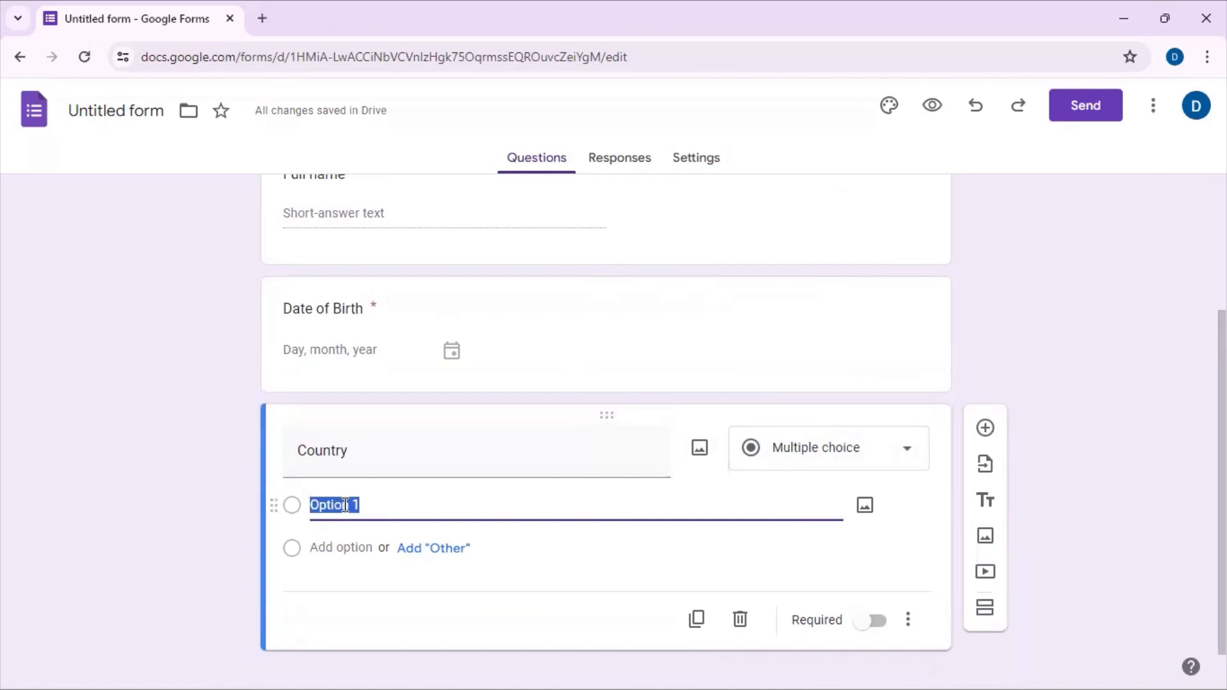
{"action": "type", "text": "Bo"}
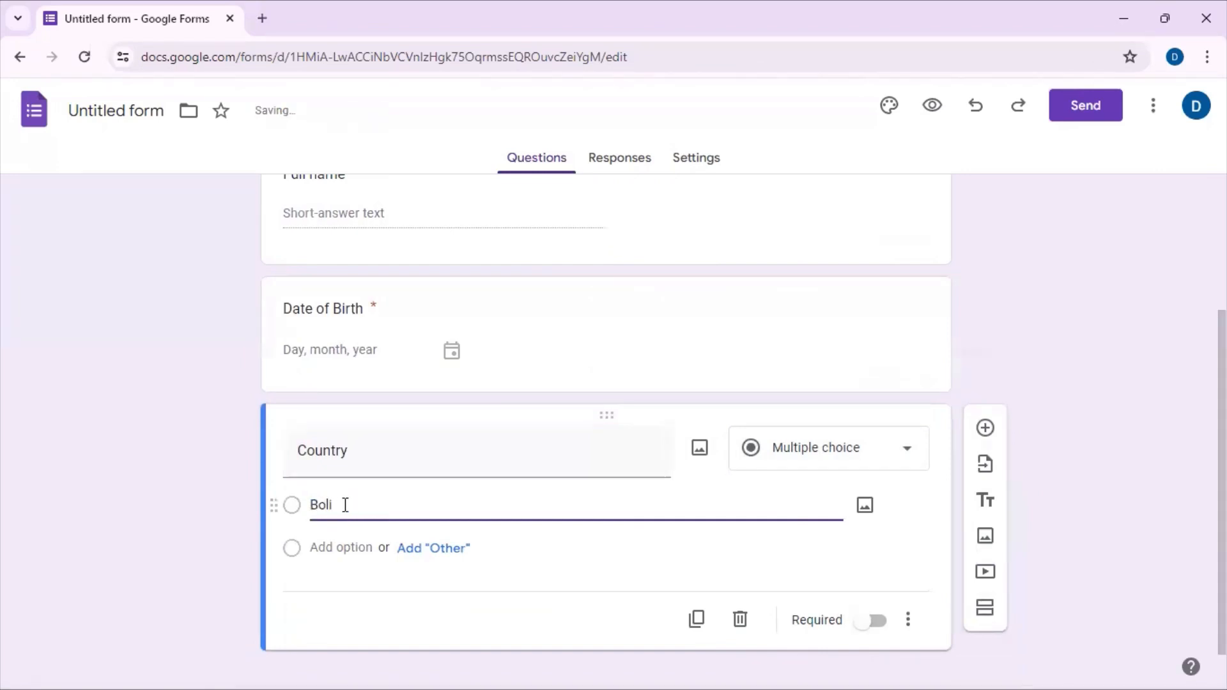
{"action": "type", "text": "lii"}
{"action": "key", "text": "BackSpace"}
{"action": "type", "text": "via"}
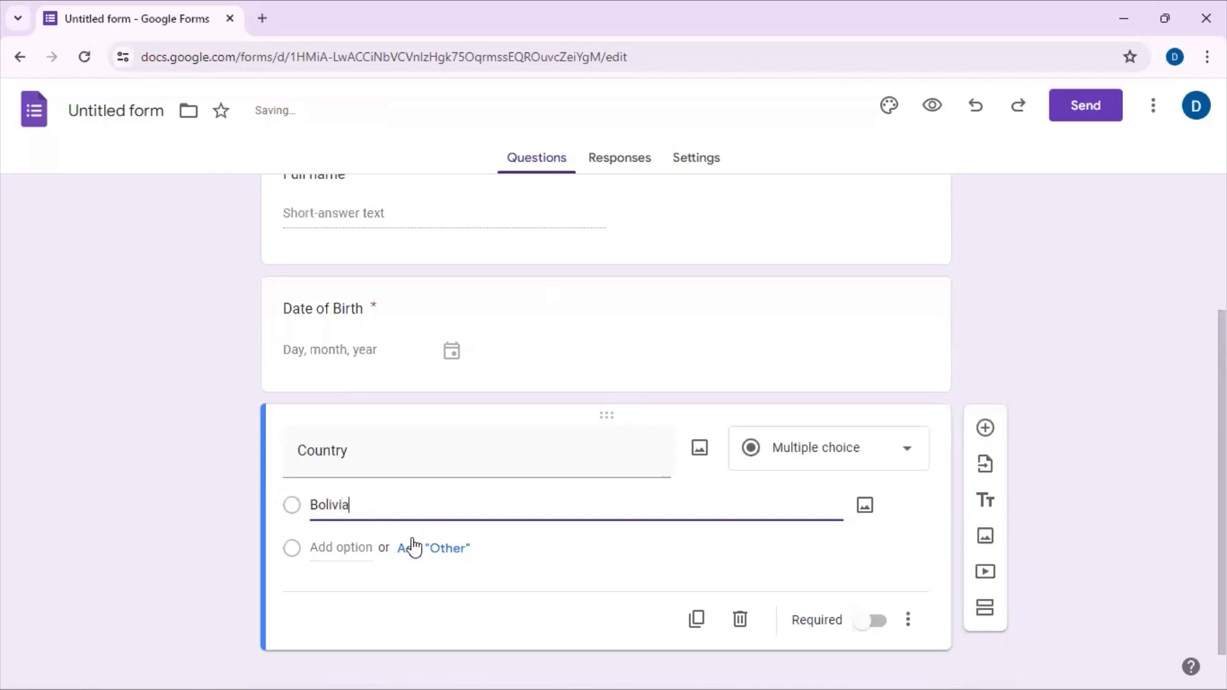
{"action": "left_click", "coordinate": [414, 547]}
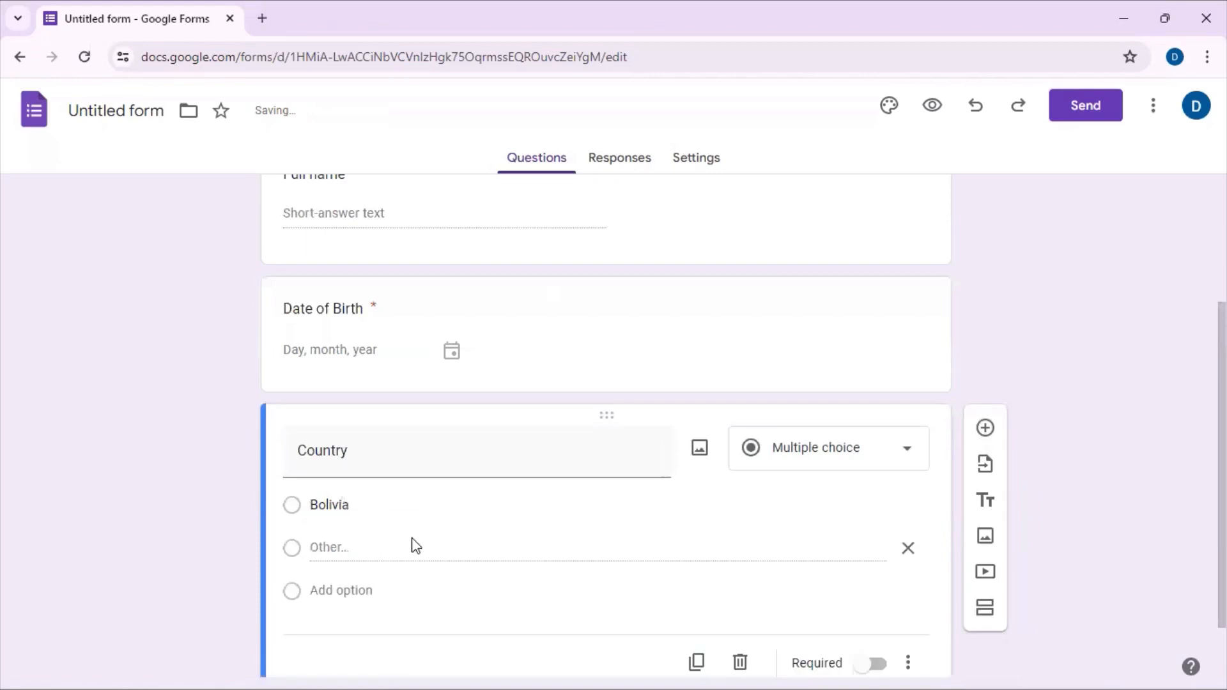
Step: Add the options Ghana, Australia and Taiwan to the Country question and make it required
{"action": "left_click", "coordinate": [367, 591]}
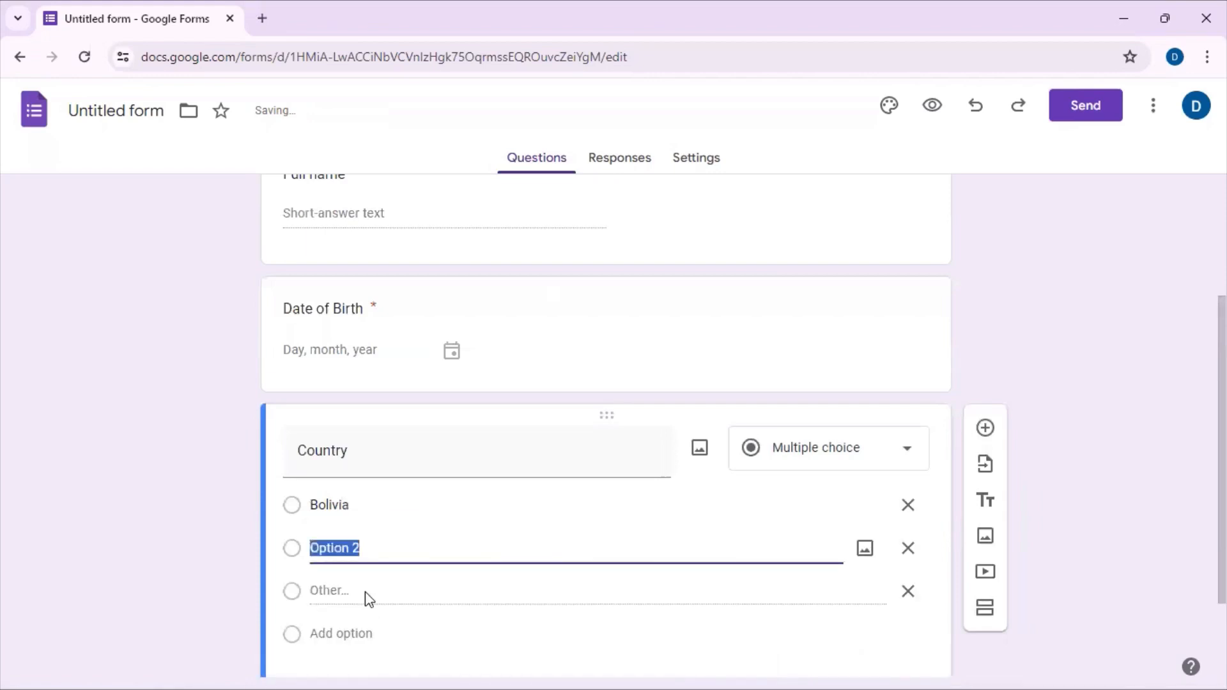
{"action": "type", "text": "Ghana"}
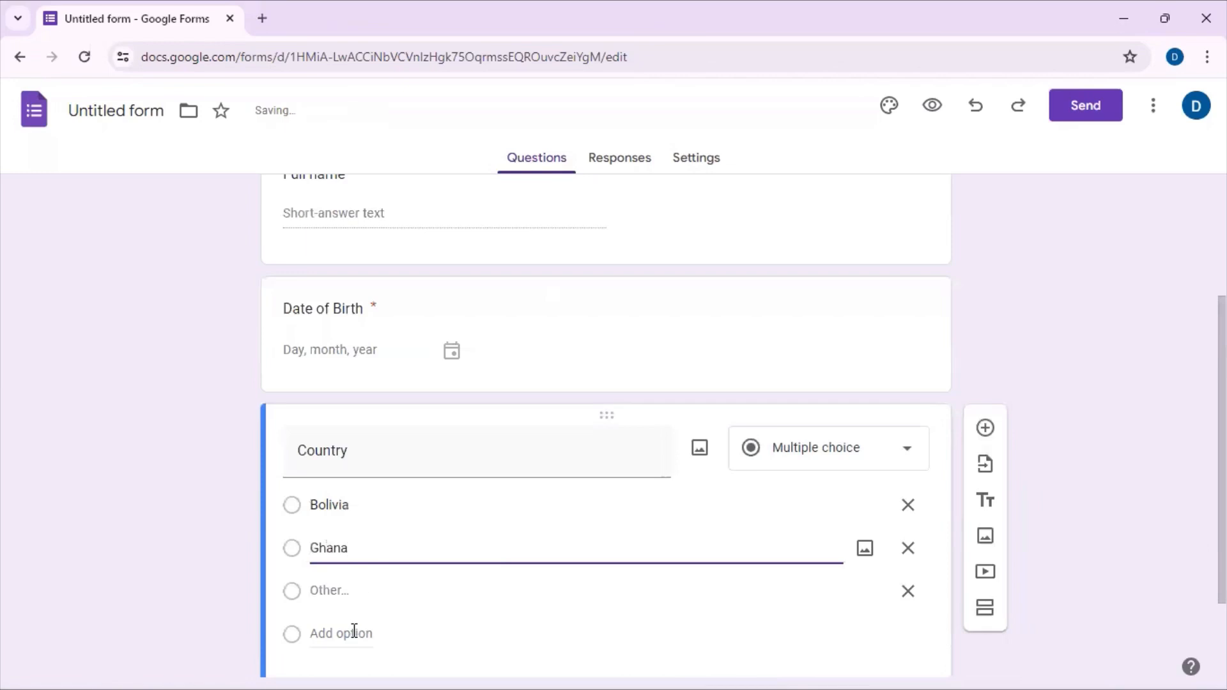
{"action": "left_click", "coordinate": [352, 633]}
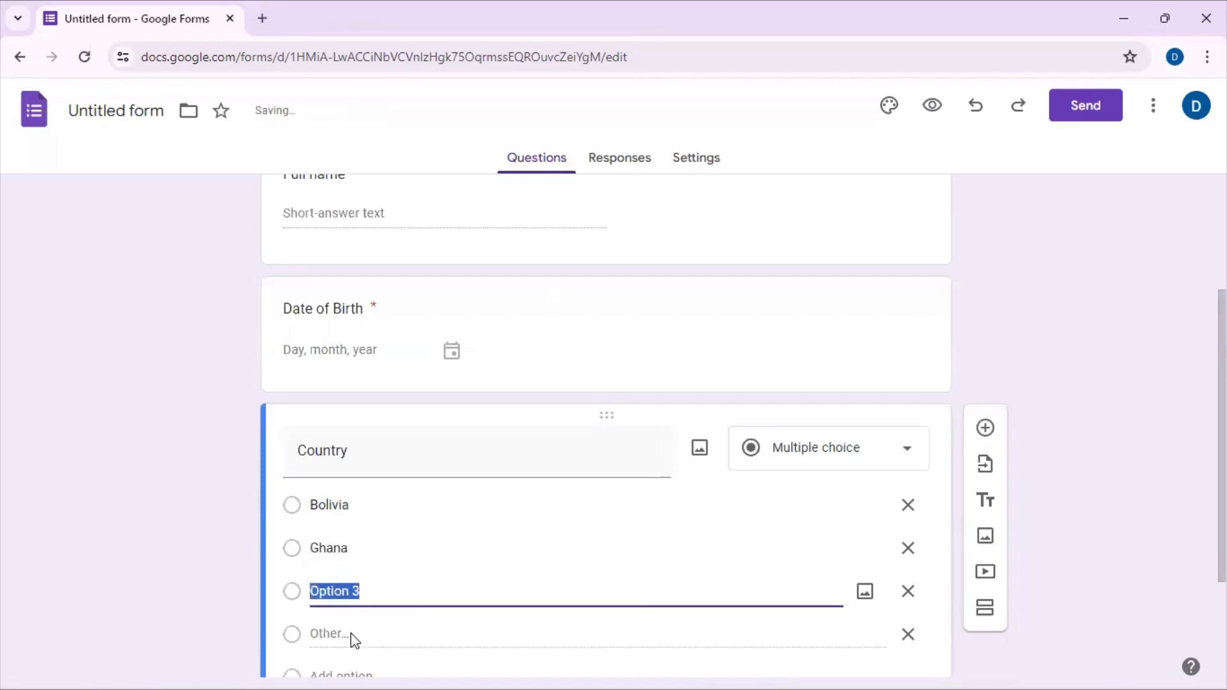
{"action": "type", "text": "Australia"}
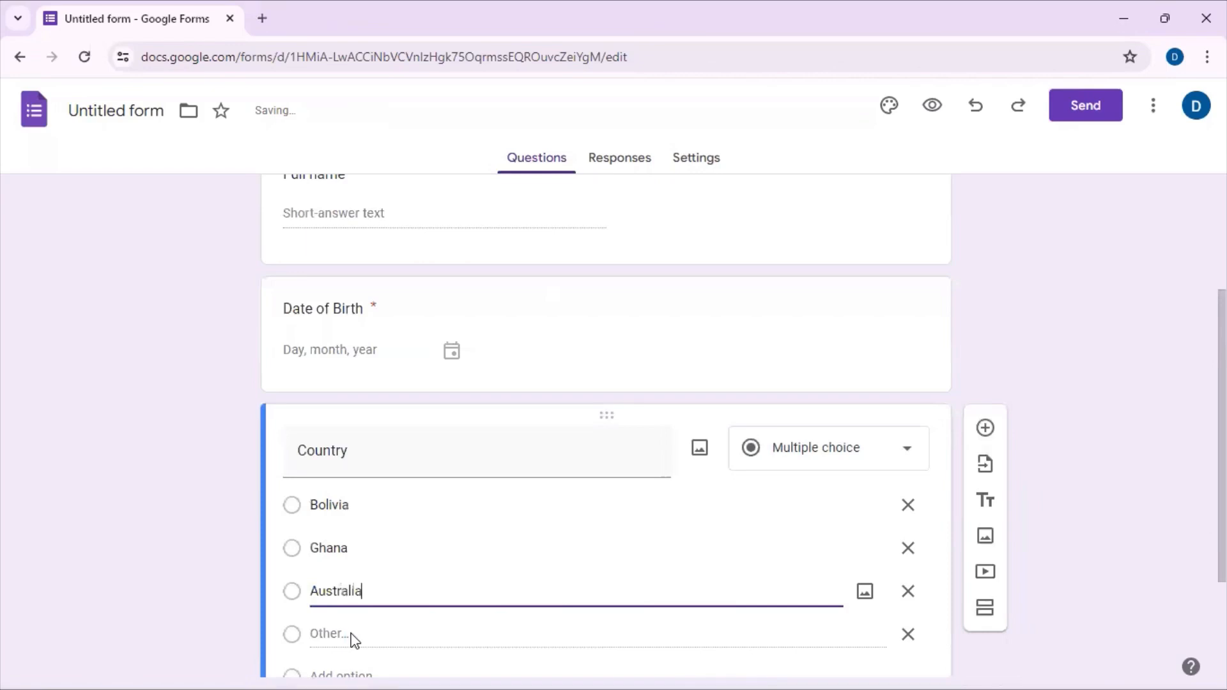
{"action": "left_click", "coordinate": [345, 671]}
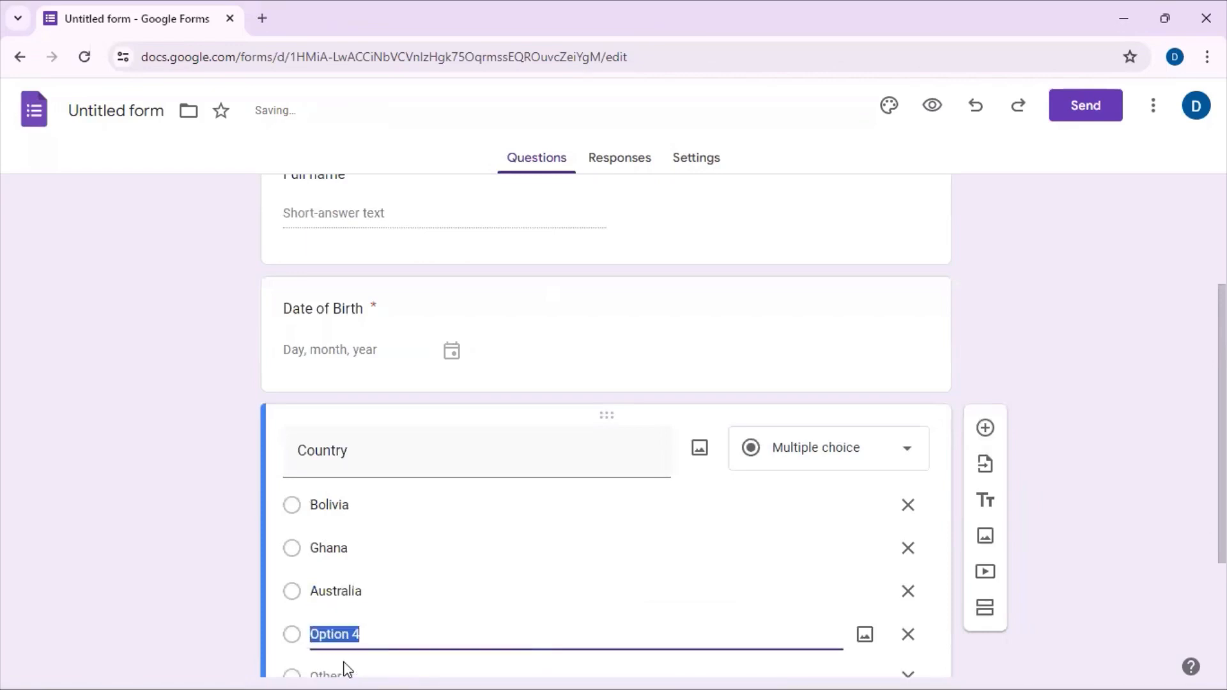
{"action": "type", "text": "Taiwan"}
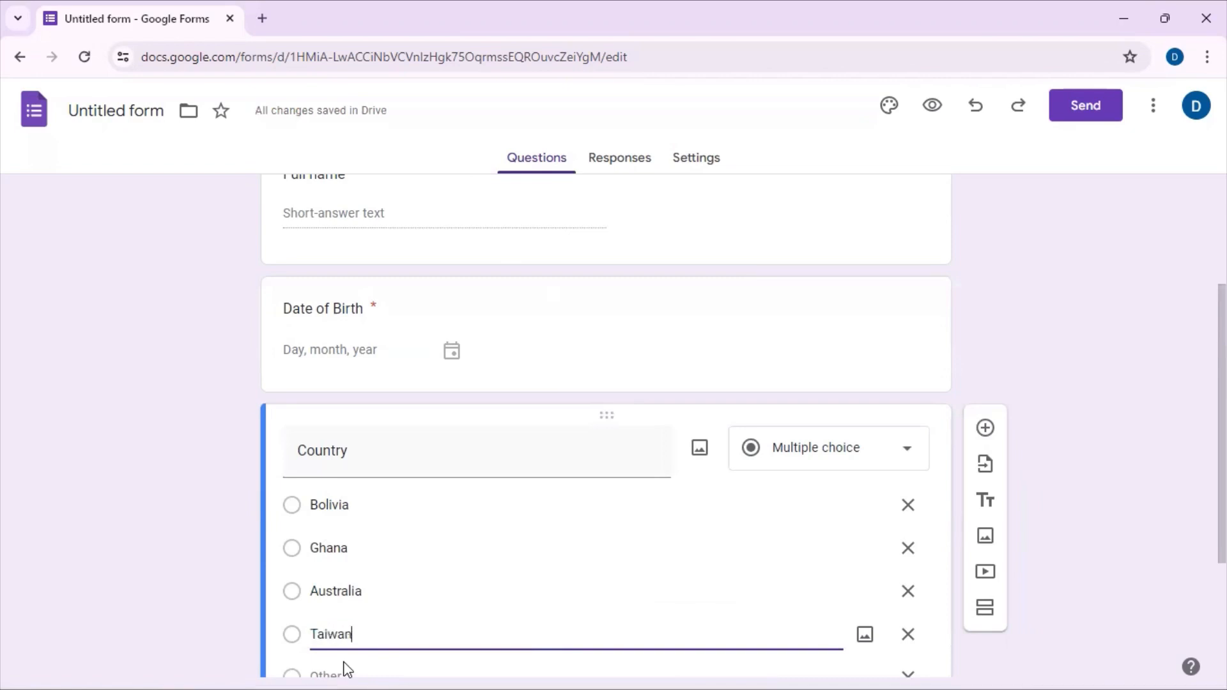
{"action": "scroll", "coordinate": [952, 512], "scroll_direction": "down", "scroll_amount": 3}
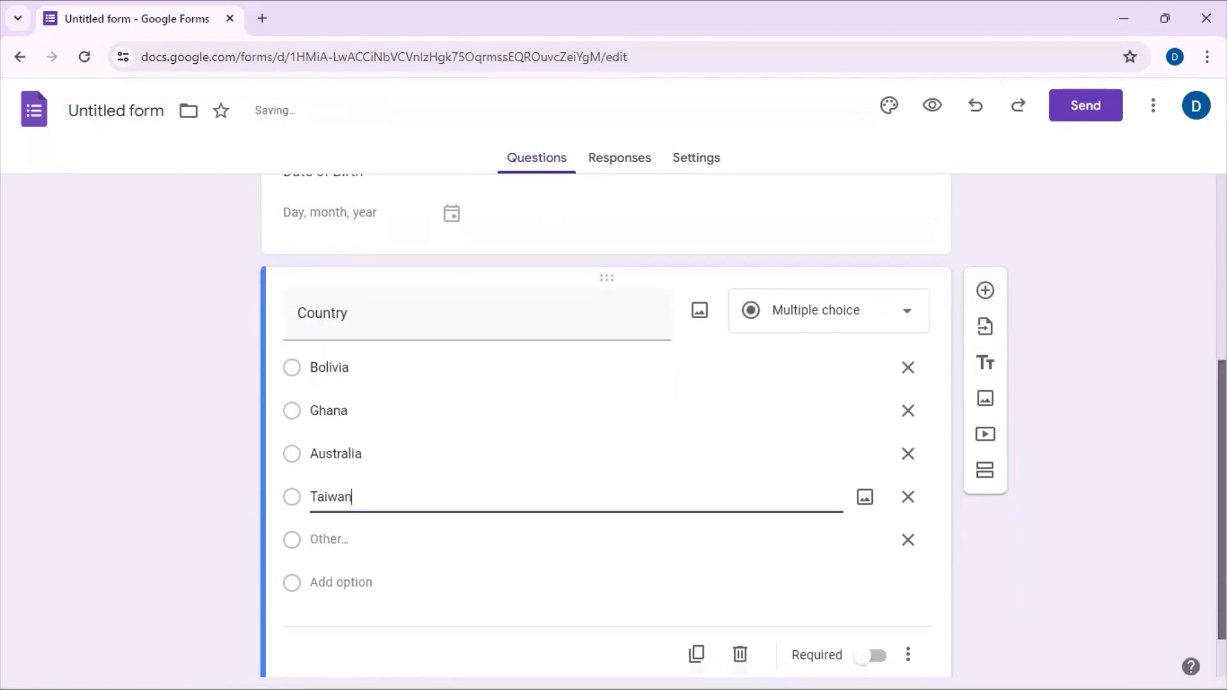
{"action": "left_click", "coordinate": [872, 590]}
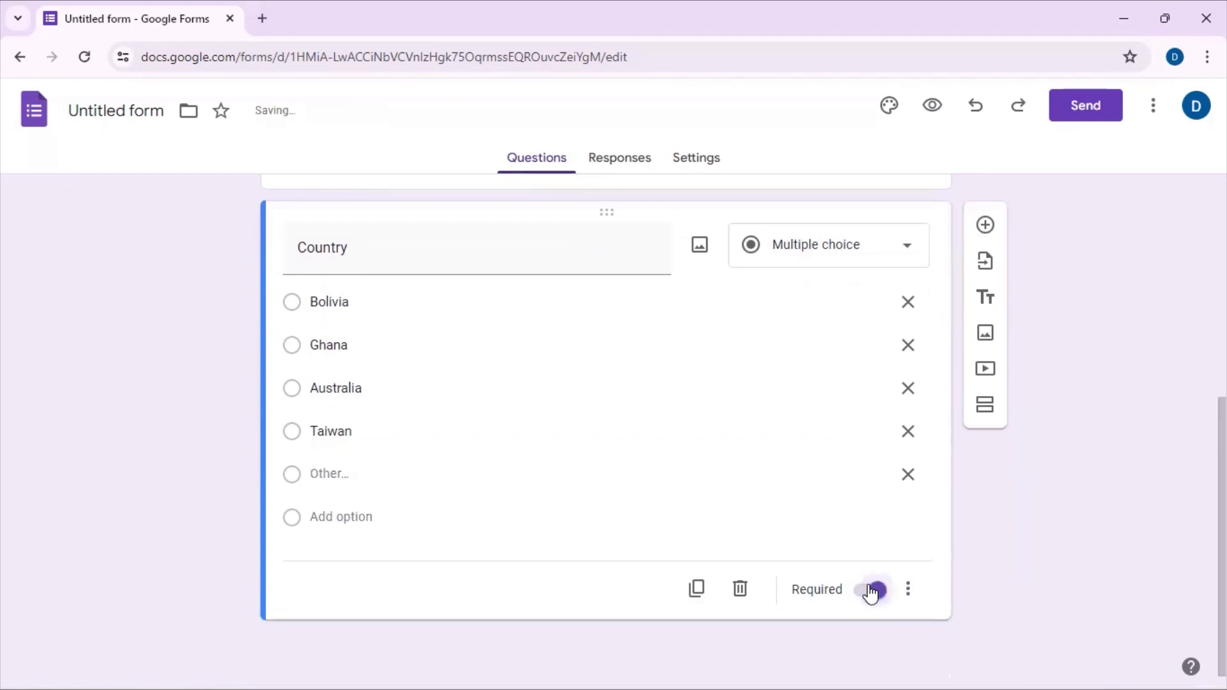
Step: Add a File upload question titled "Scanned copy of passport sized photo" and agree to let respondents upload files to Drive
{"action": "left_click", "coordinate": [985, 227]}
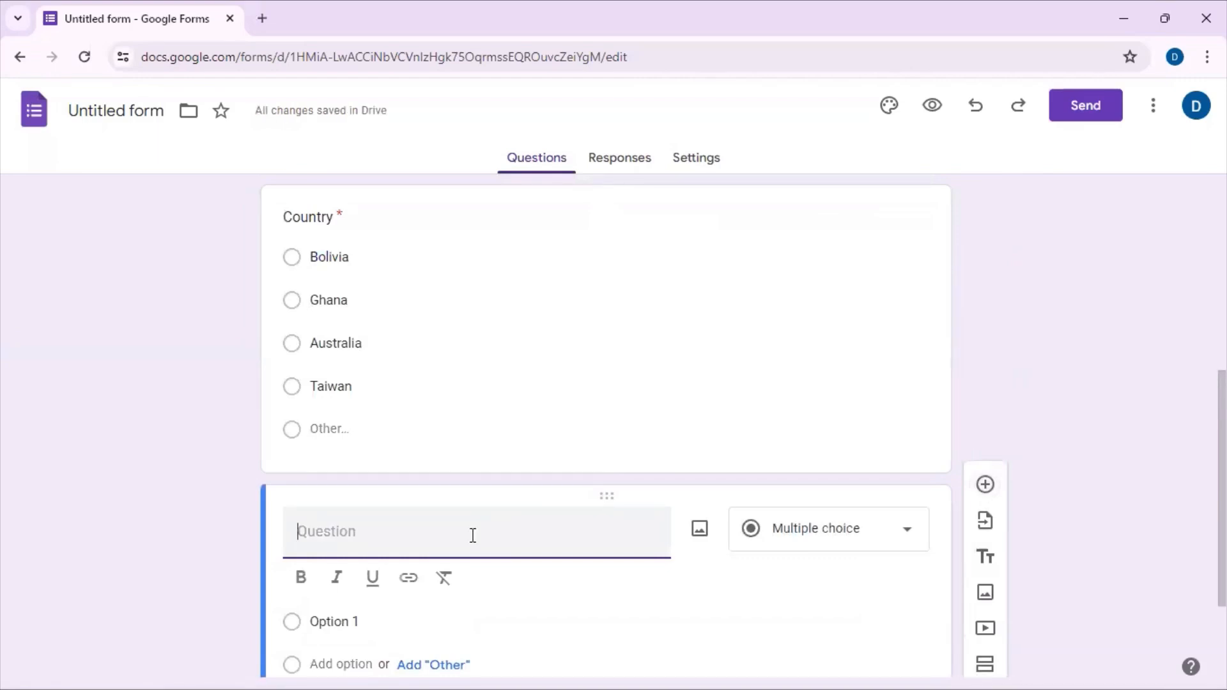
{"action": "type", "text": "Scanned "}
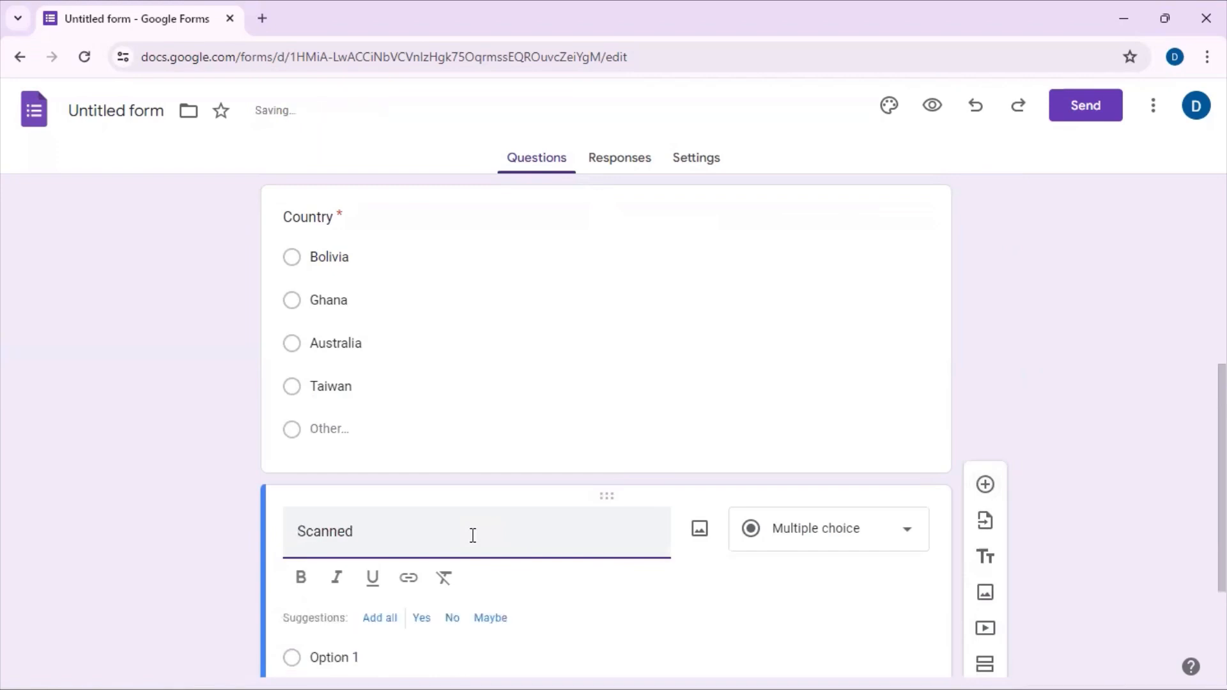
{"action": "type", "text": "copy "}
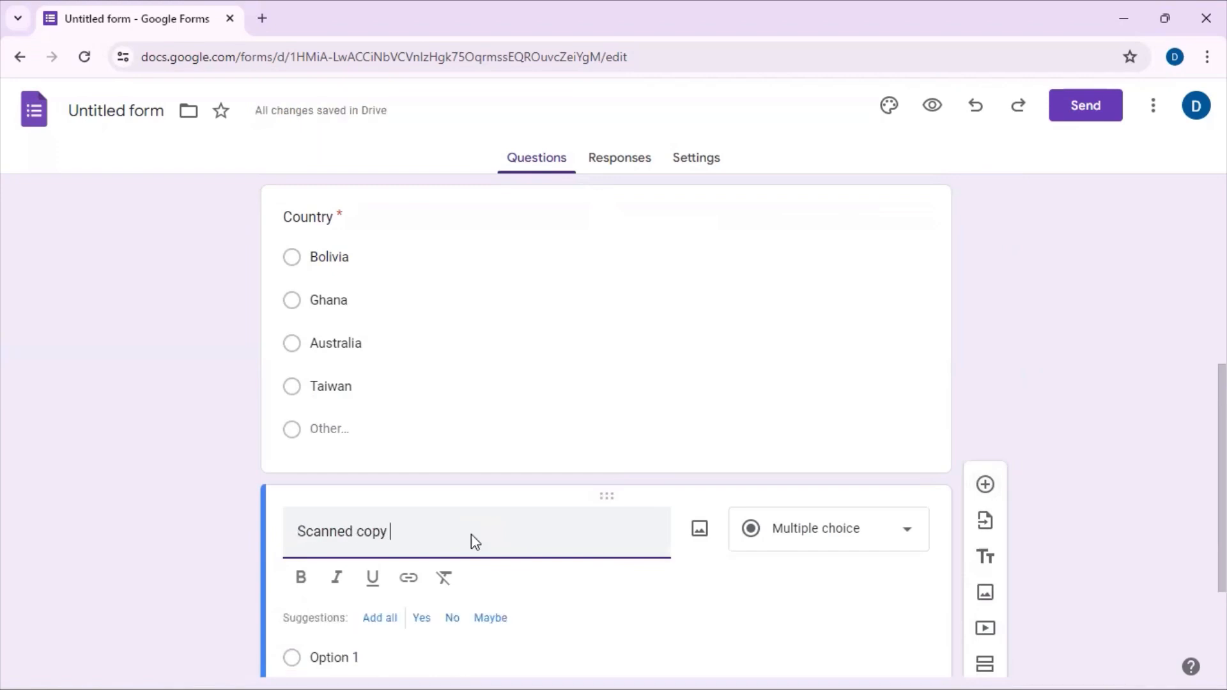
{"action": "type", "text": "of passport siz"}
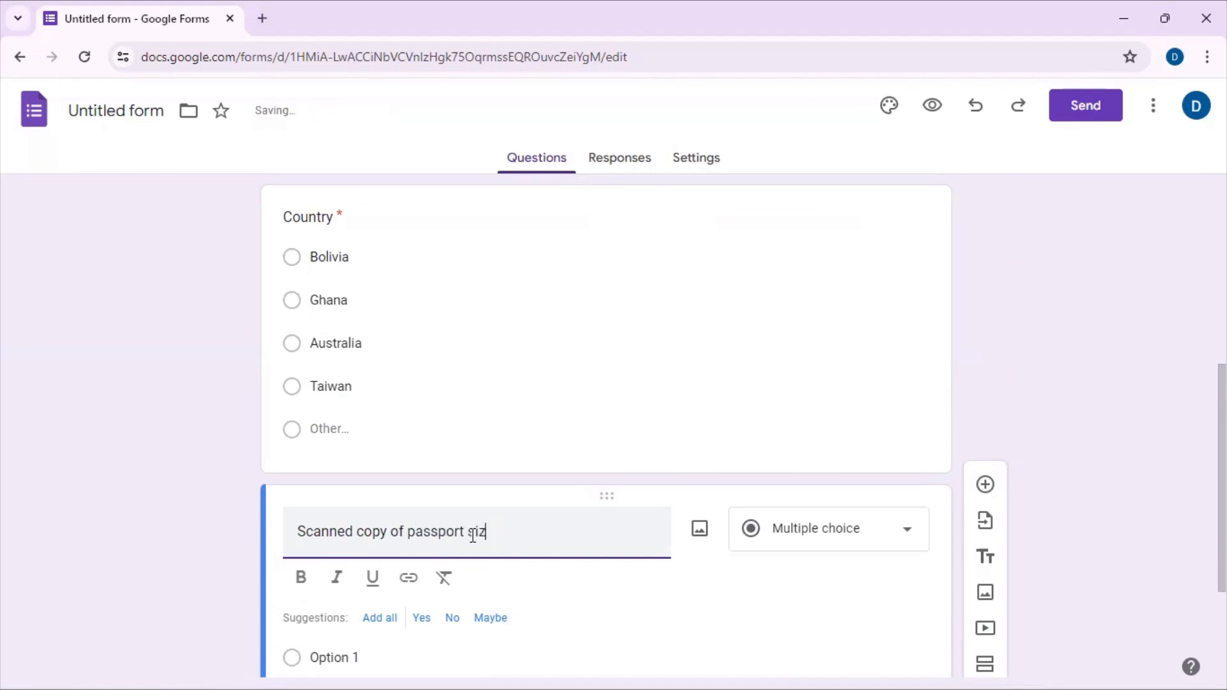
{"action": "type", "text": "ed photo"}
{"action": "left_click", "coordinate": [896, 531]}
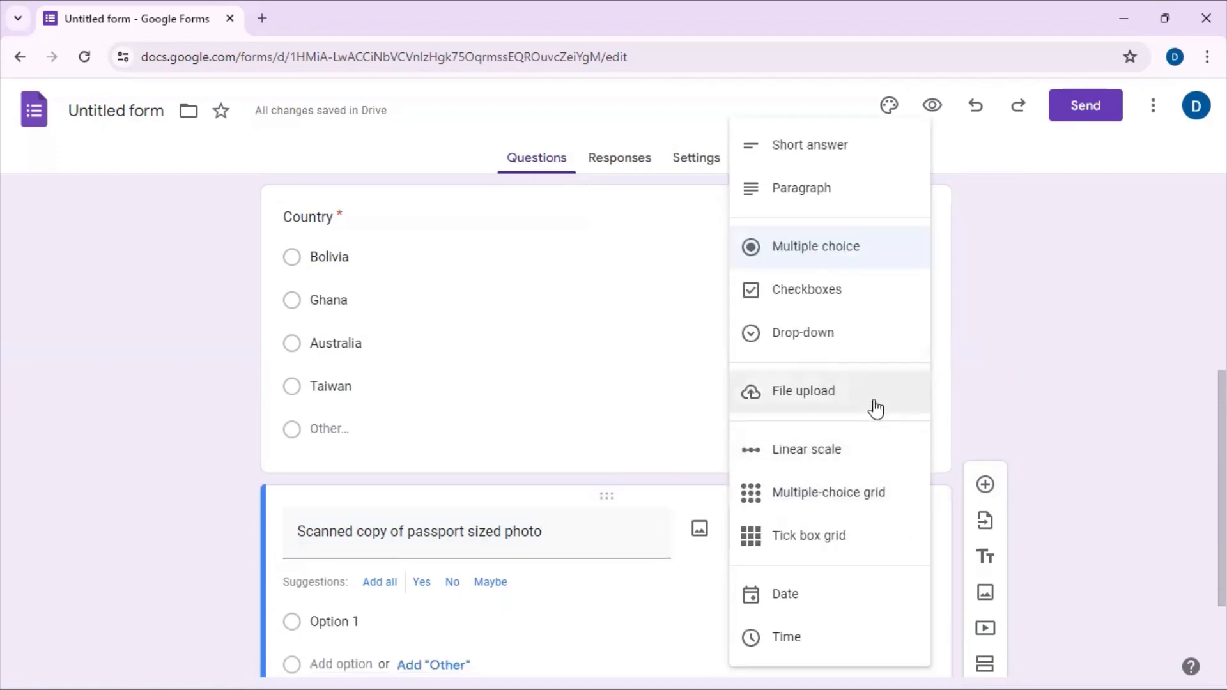
{"action": "left_click", "coordinate": [876, 409]}
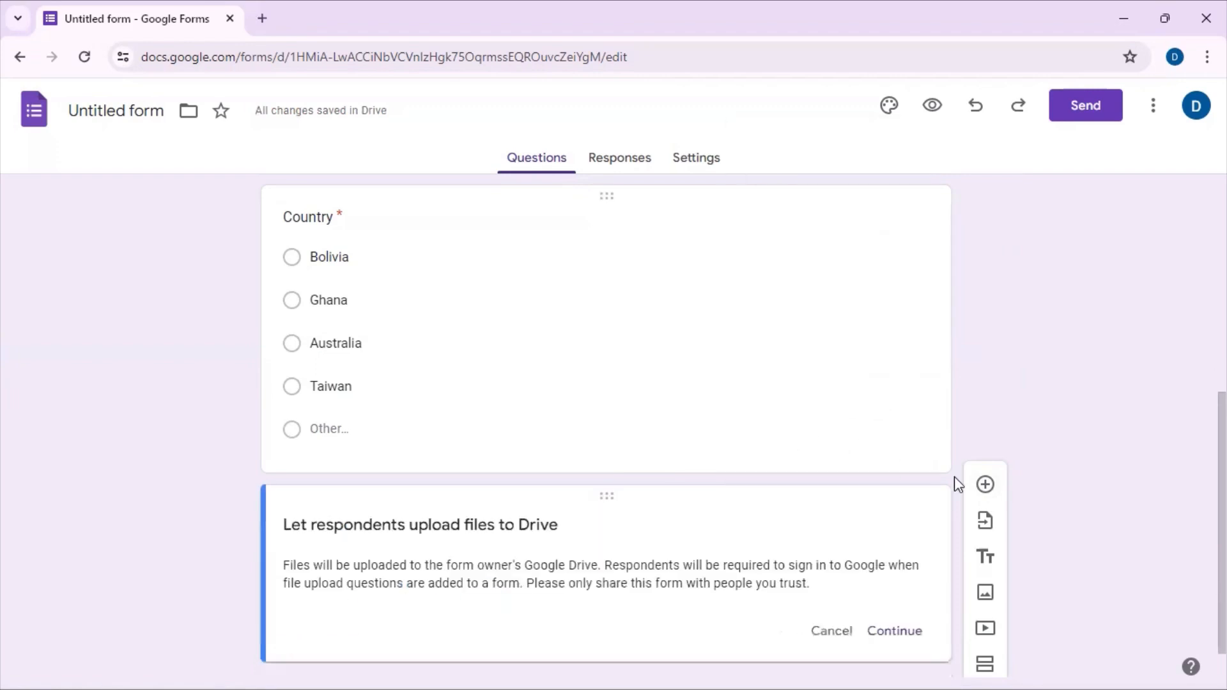
{"action": "left_click", "coordinate": [877, 632]}
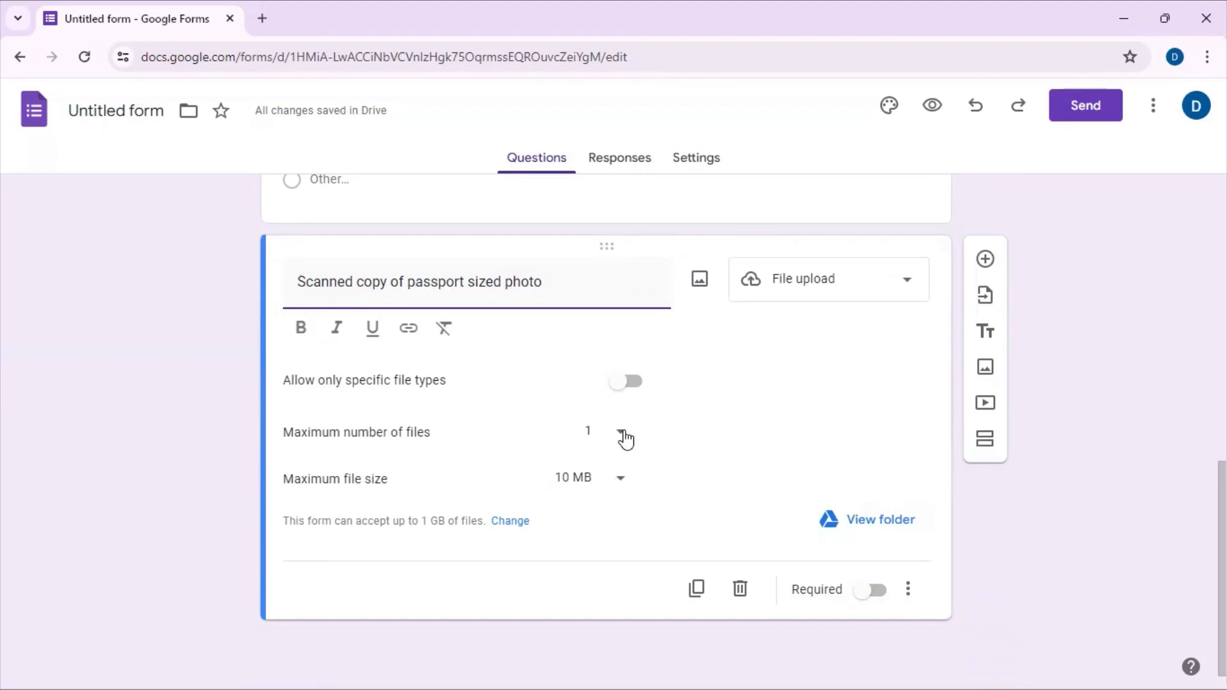
Step: Set the passport photo question's maximum file size to 100 MB and make the question required
{"action": "left_click", "coordinate": [620, 478]}
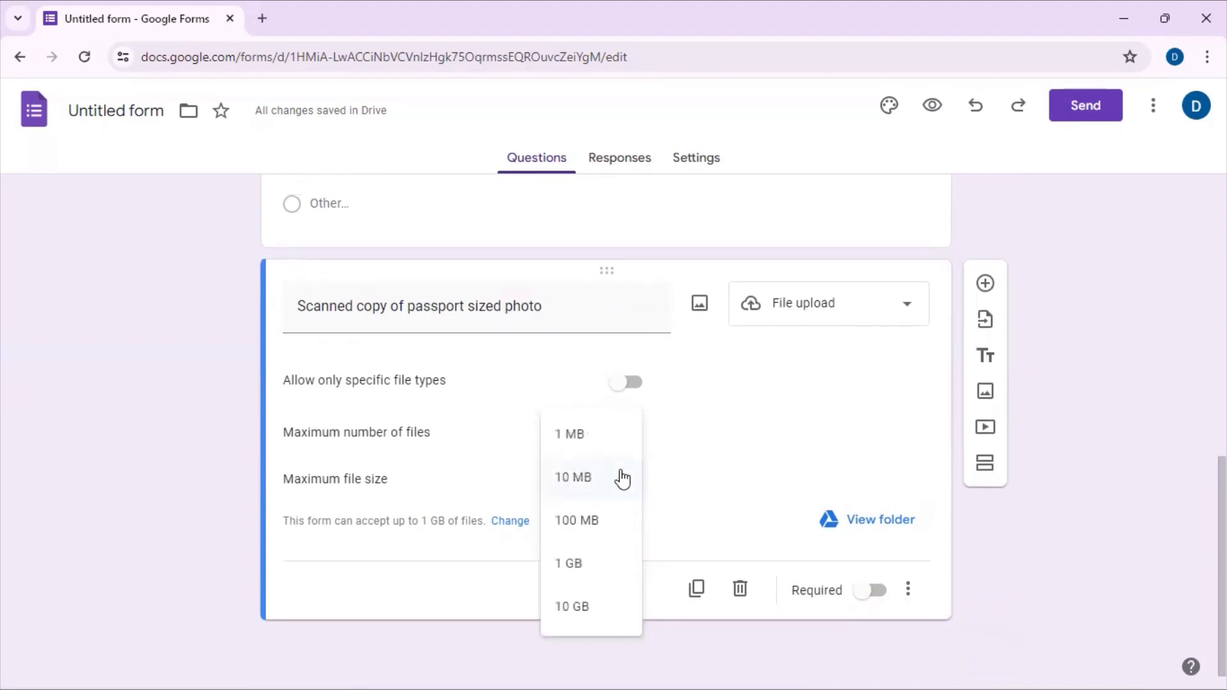
{"action": "left_click", "coordinate": [595, 520]}
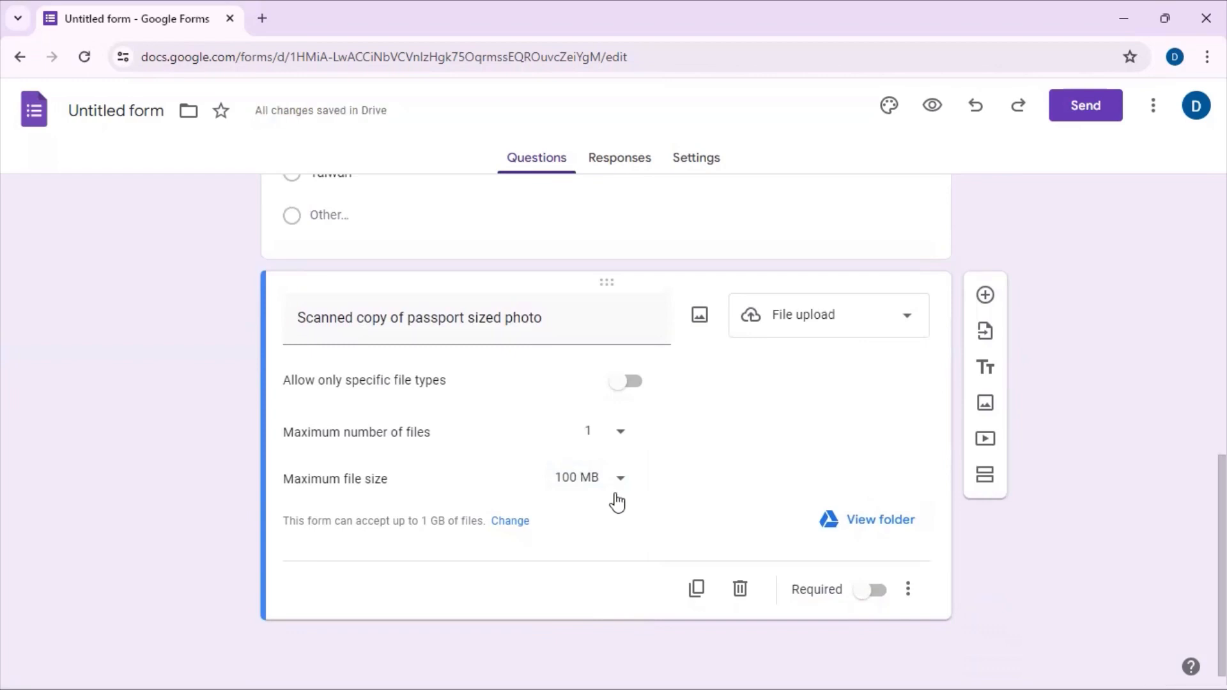
{"action": "left_click", "coordinate": [874, 592]}
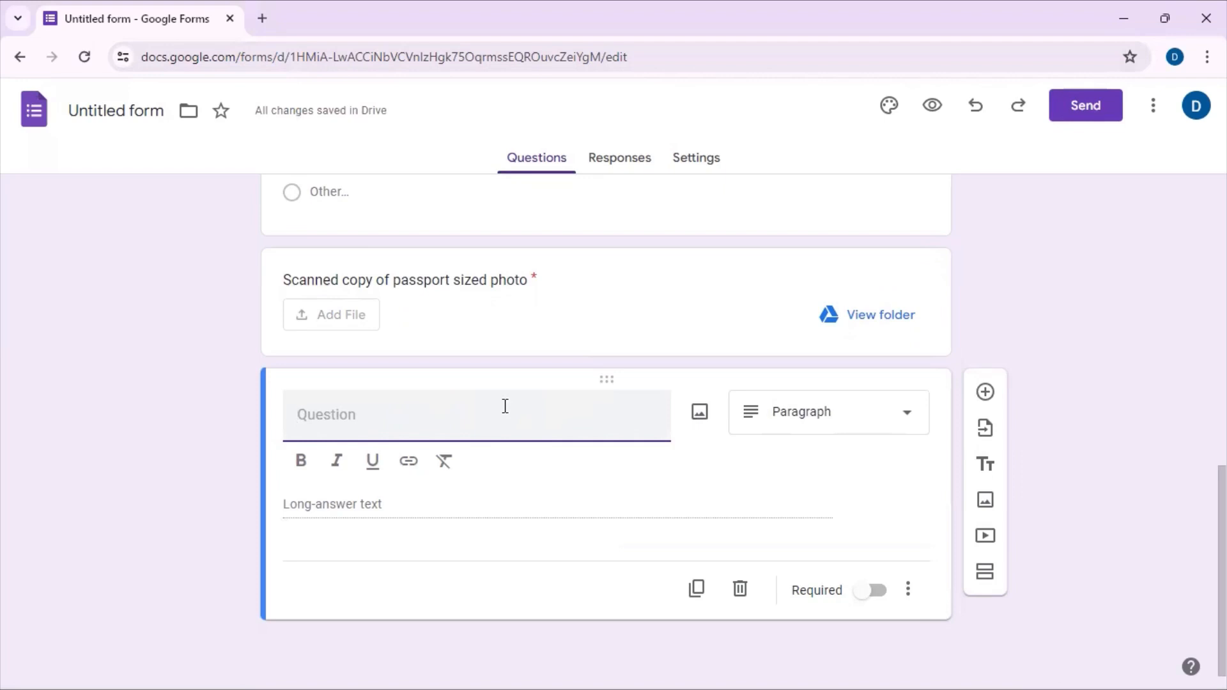
Step: Title the new Paragraph question "What do you admire about DileX123 Explorations channel?"
{"action": "type", "text": "What do you "}
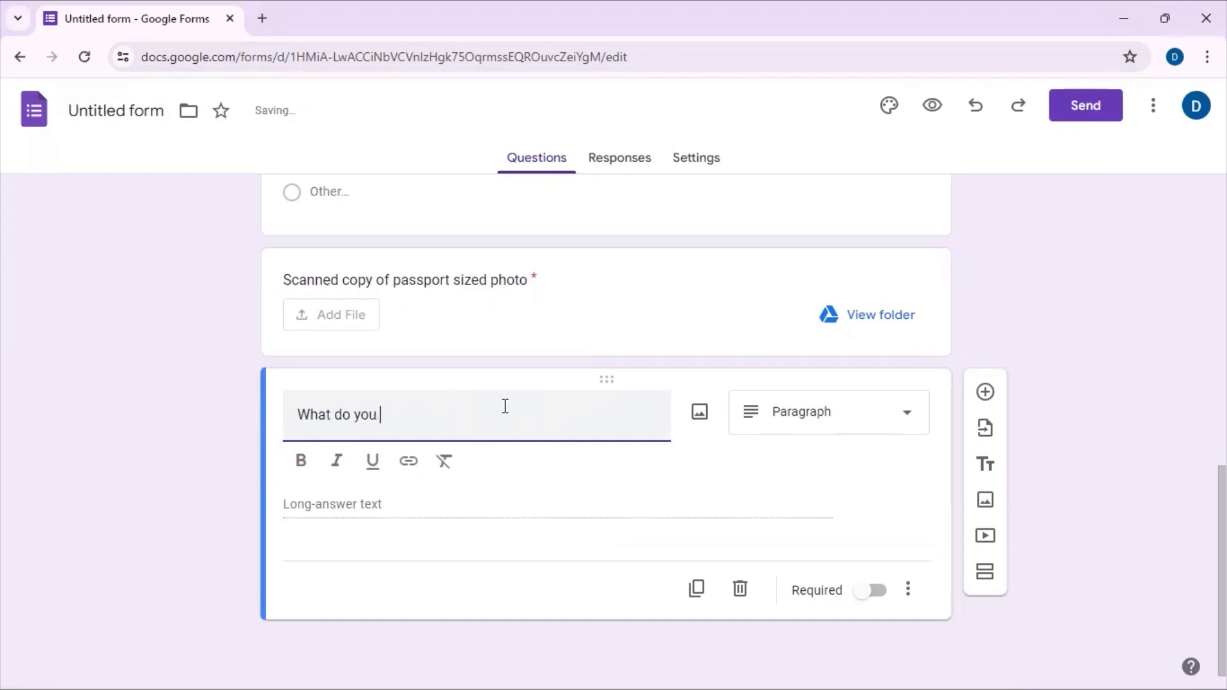
{"action": "type", "text": "admire"}
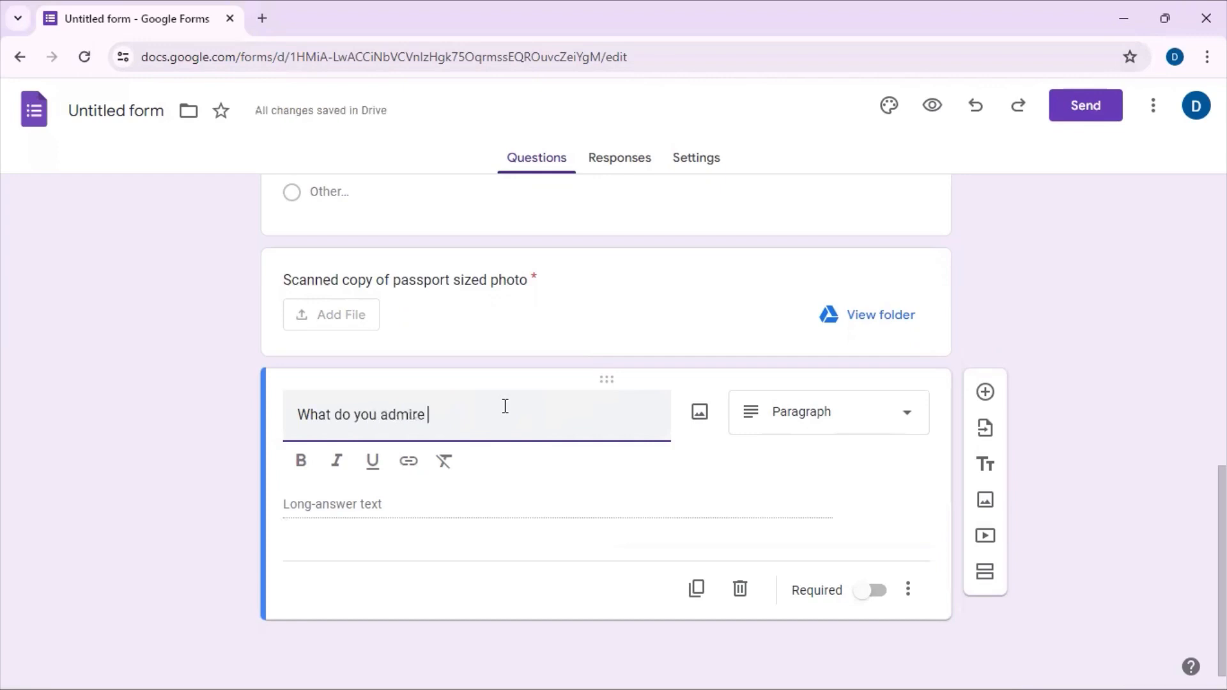
{"action": "type", "text": " about"}
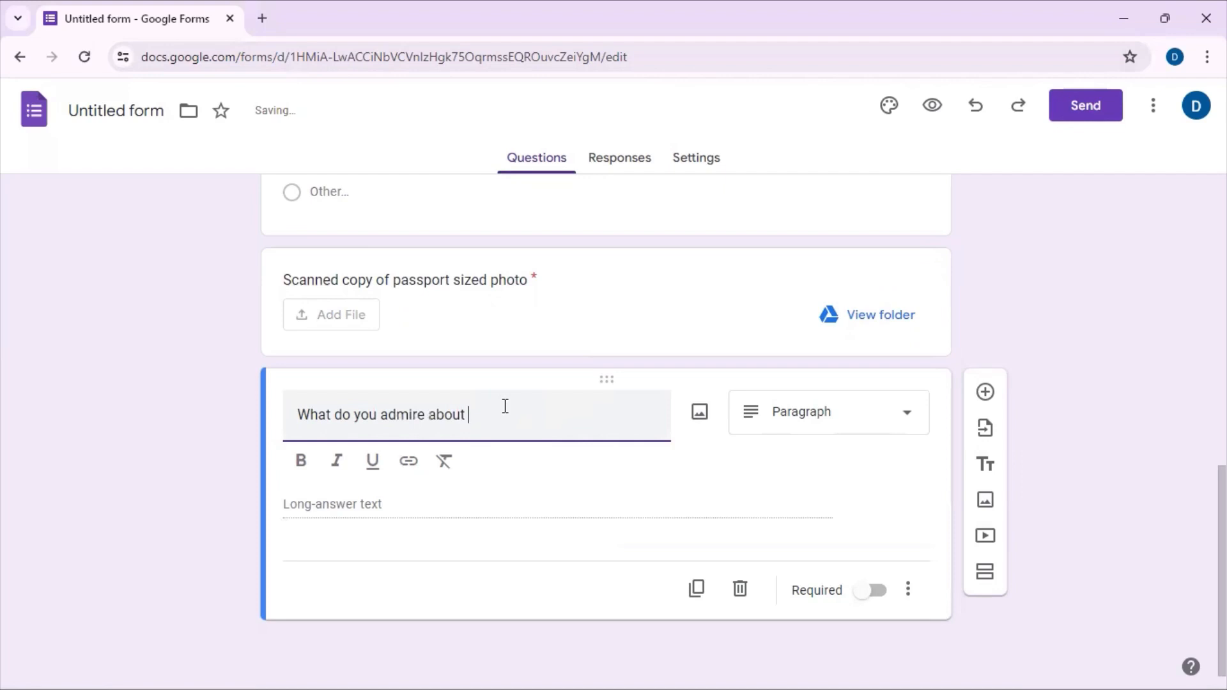
{"action": "type", "text": " DileX123 Explorat"}
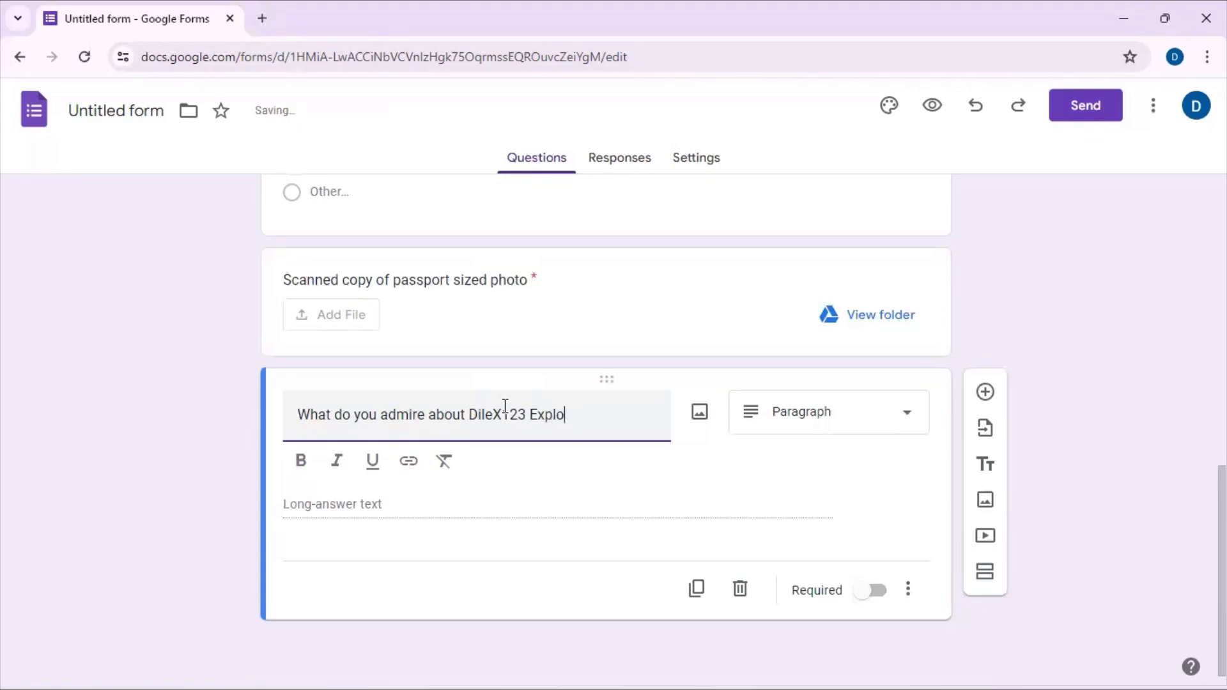
{"action": "type", "text": "ions "}
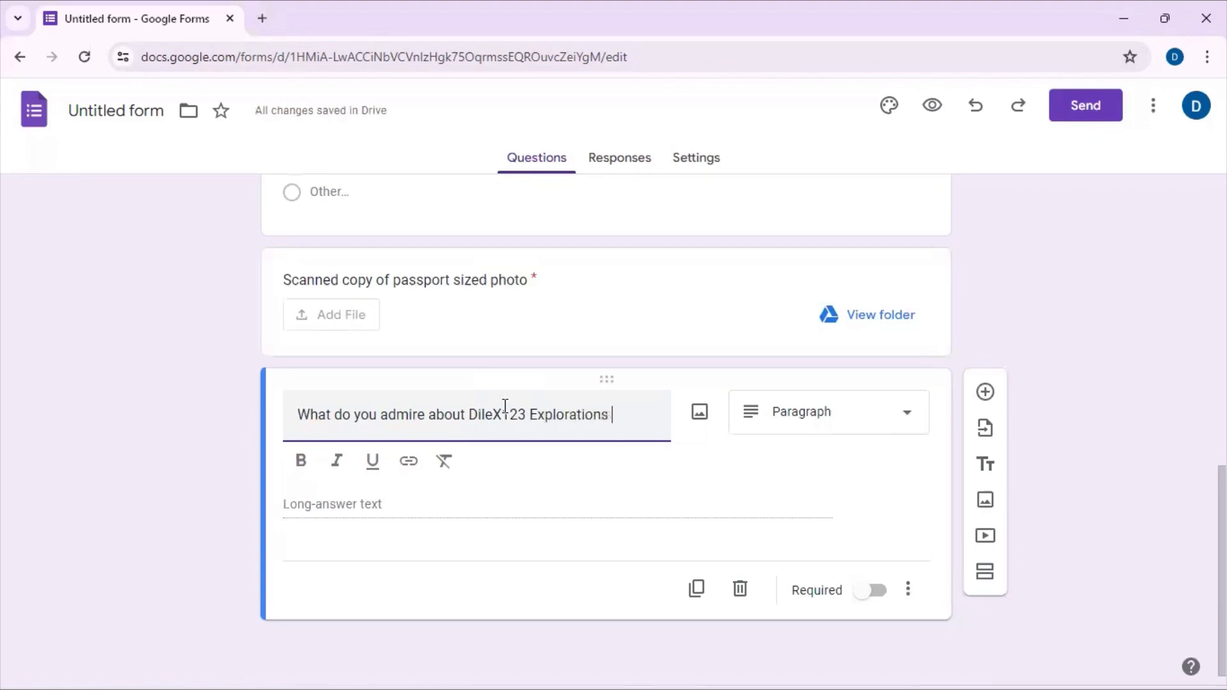
{"action": "type", "text": "channel"}
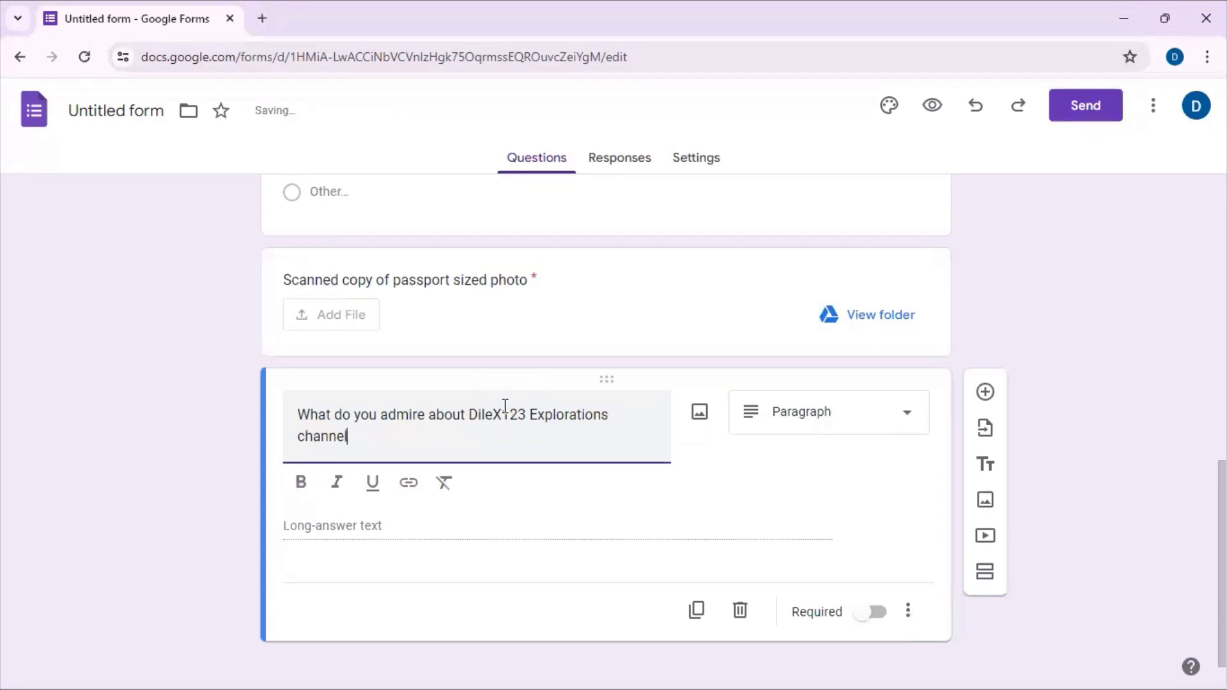
{"action": "type", "text": "?"}
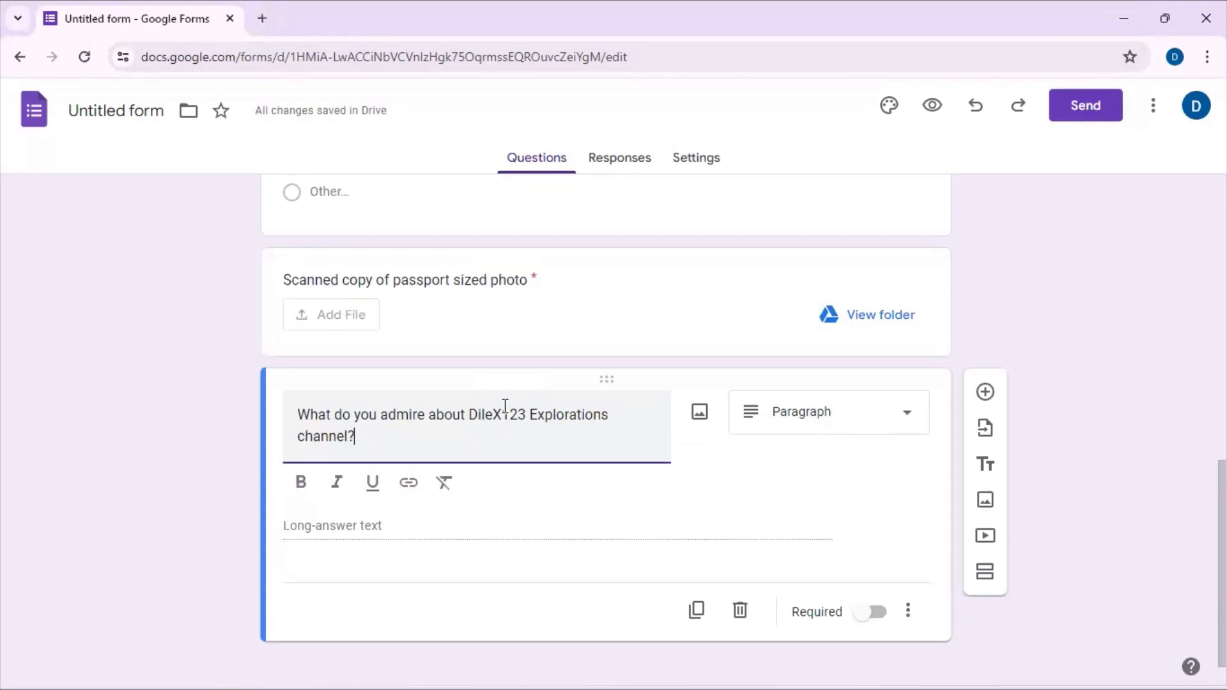
Step: Change the question about what respondents admire about the channel to Short answer and make it required
{"action": "left_click", "coordinate": [856, 418]}
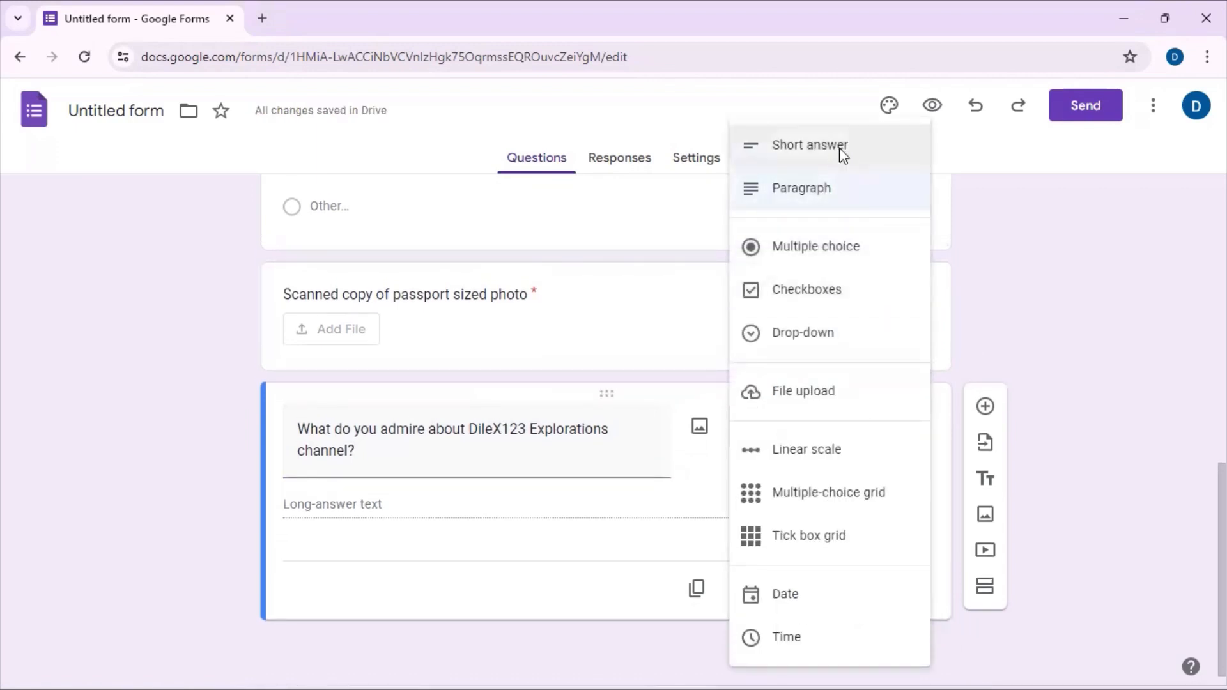
{"action": "left_click", "coordinate": [842, 153]}
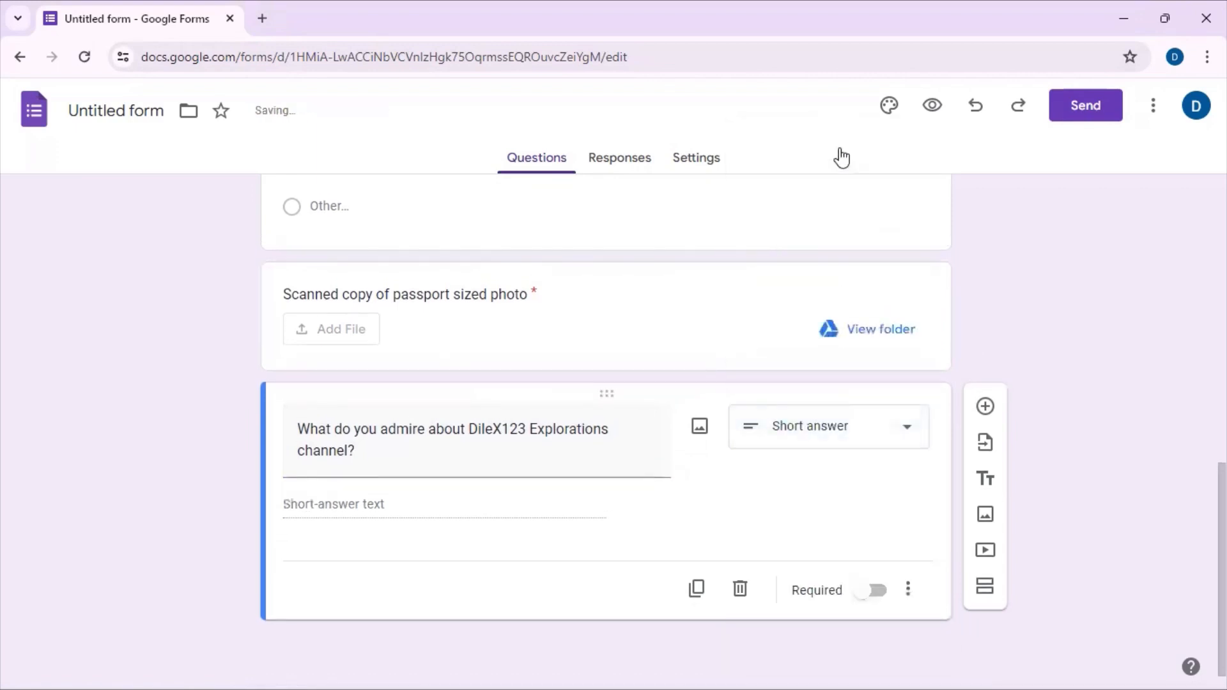
{"action": "left_click", "coordinate": [867, 586]}
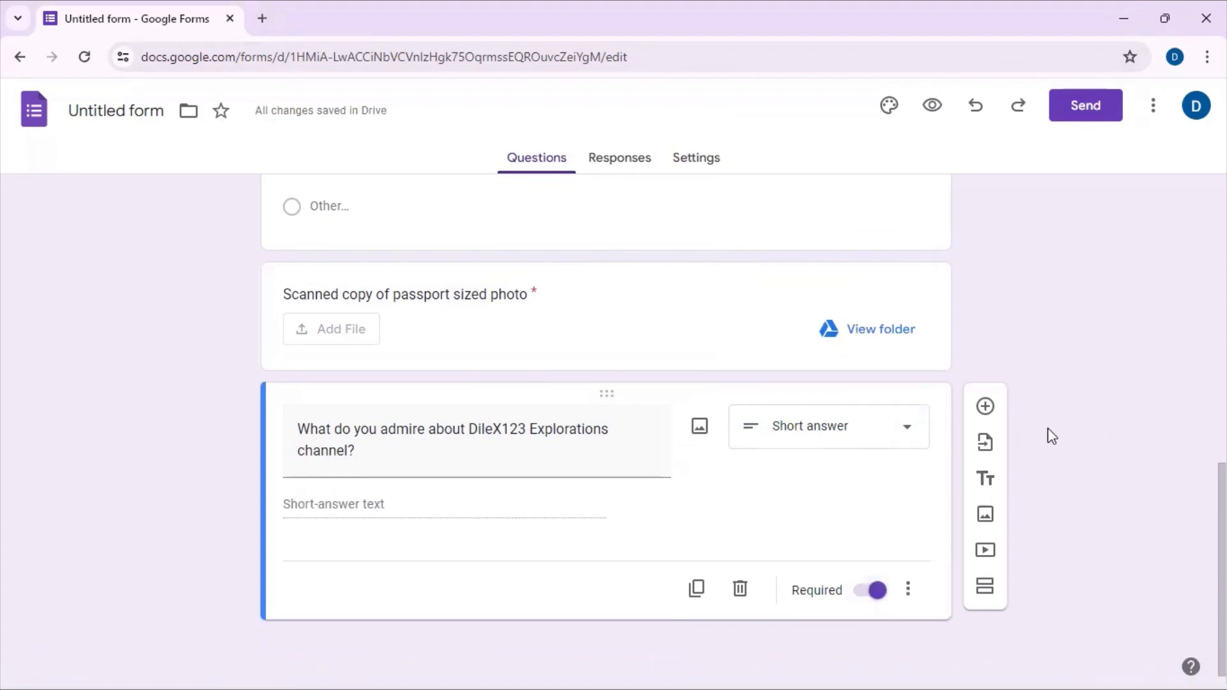
Step: Add a new question titled "Comment" and set its type to Short answer
{"action": "left_click", "coordinate": [986, 407]}
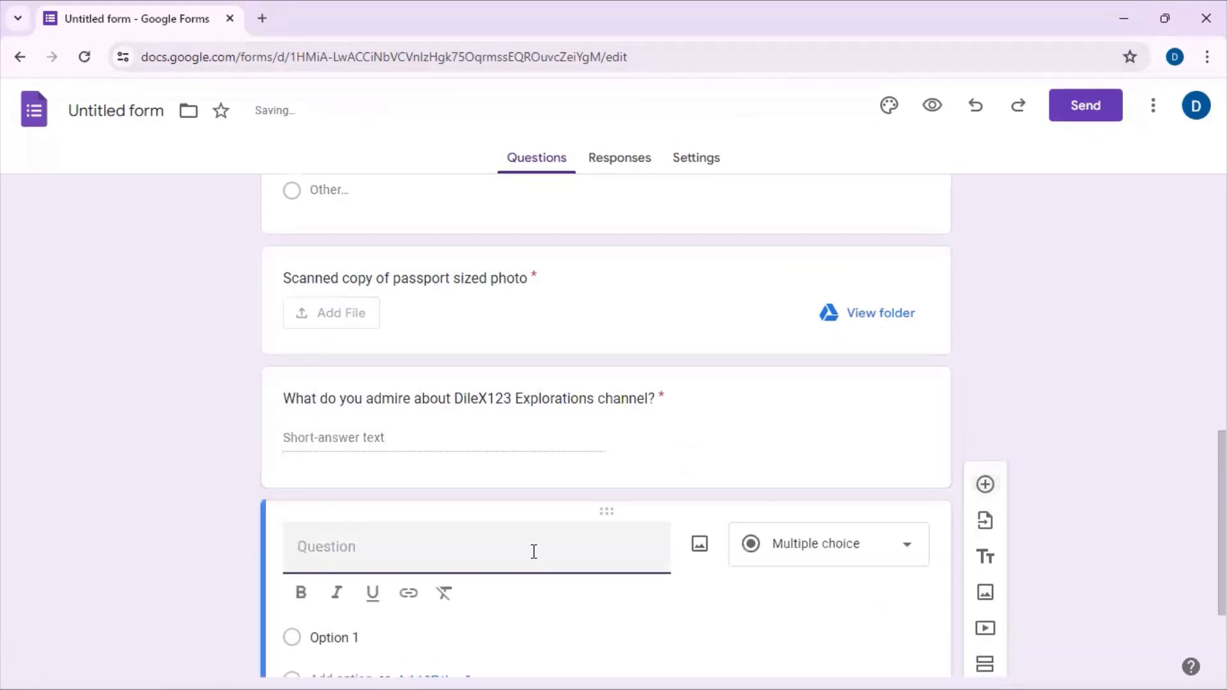
{"action": "type", "text": "C"}
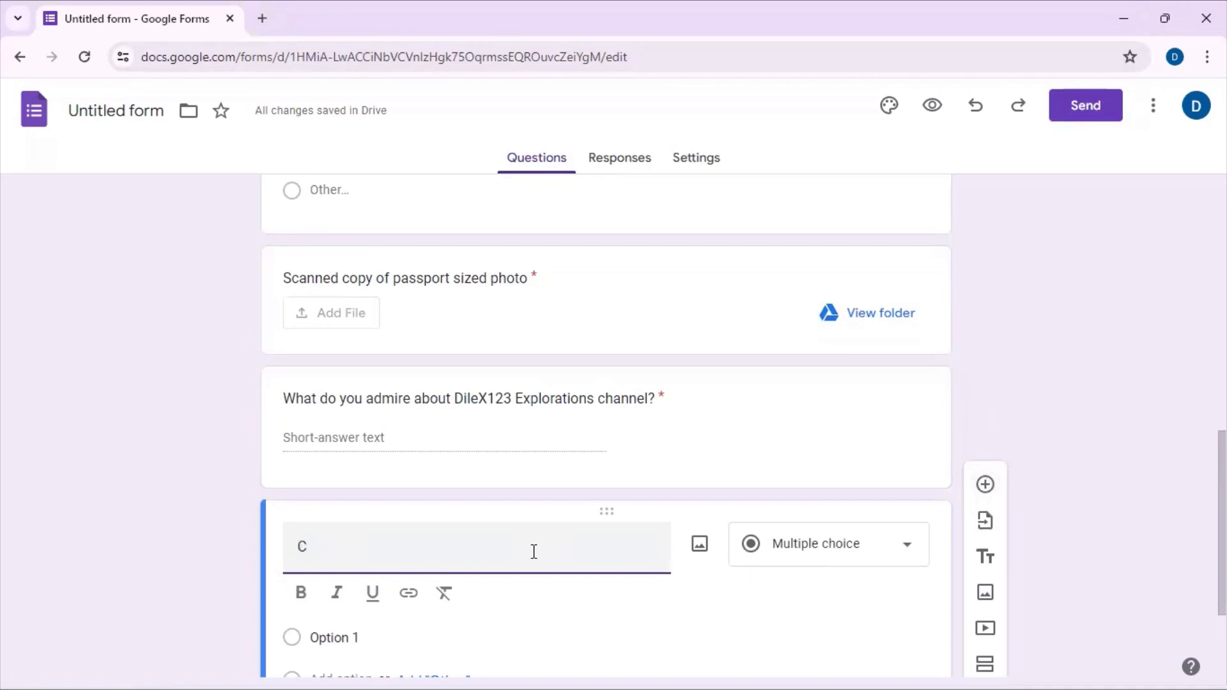
{"action": "type", "text": "omment"}
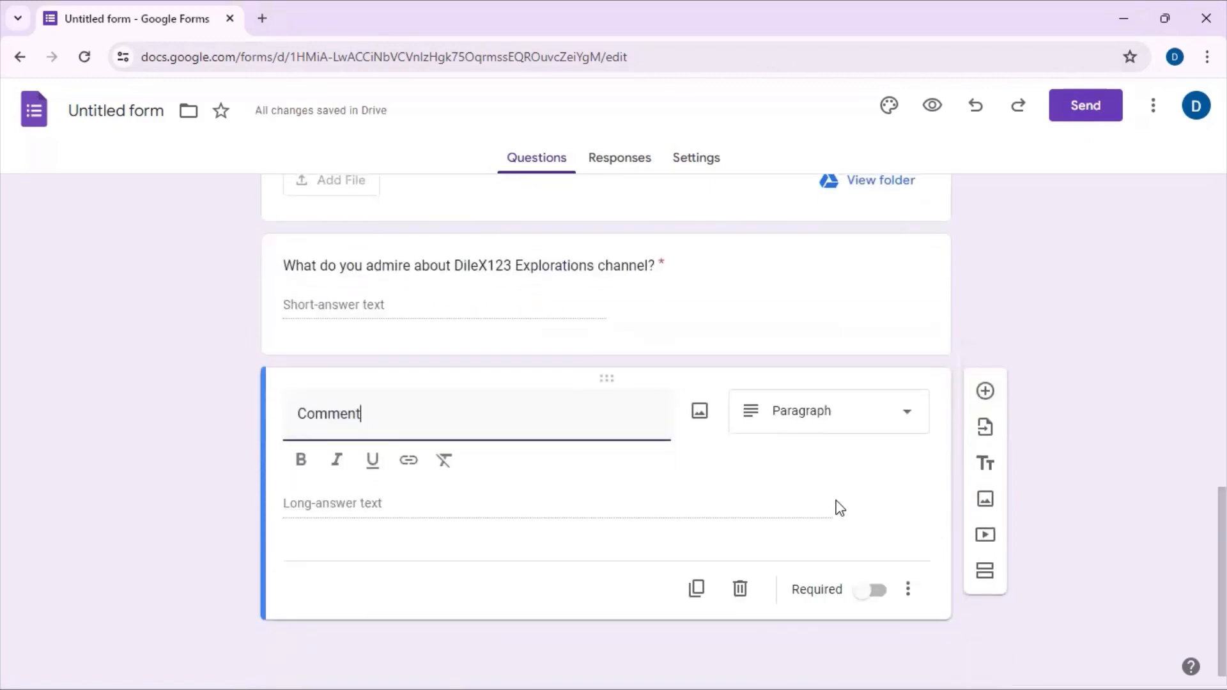
{"action": "left_click", "coordinate": [895, 412]}
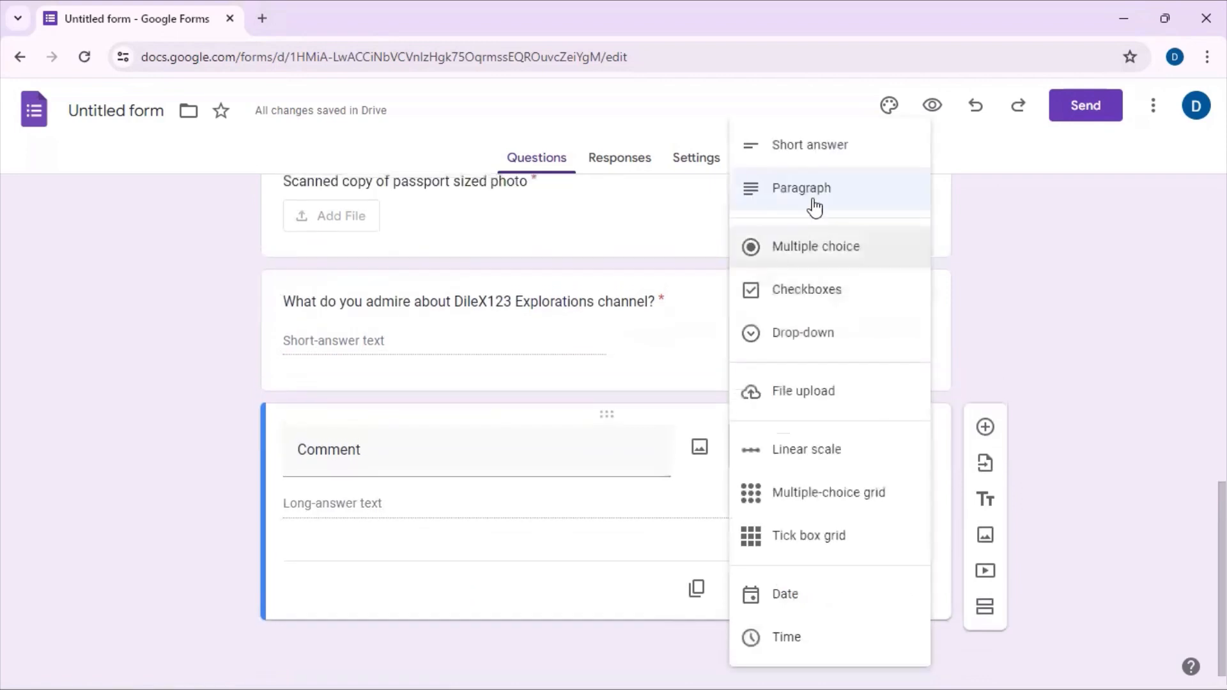
{"action": "left_click", "coordinate": [815, 161]}
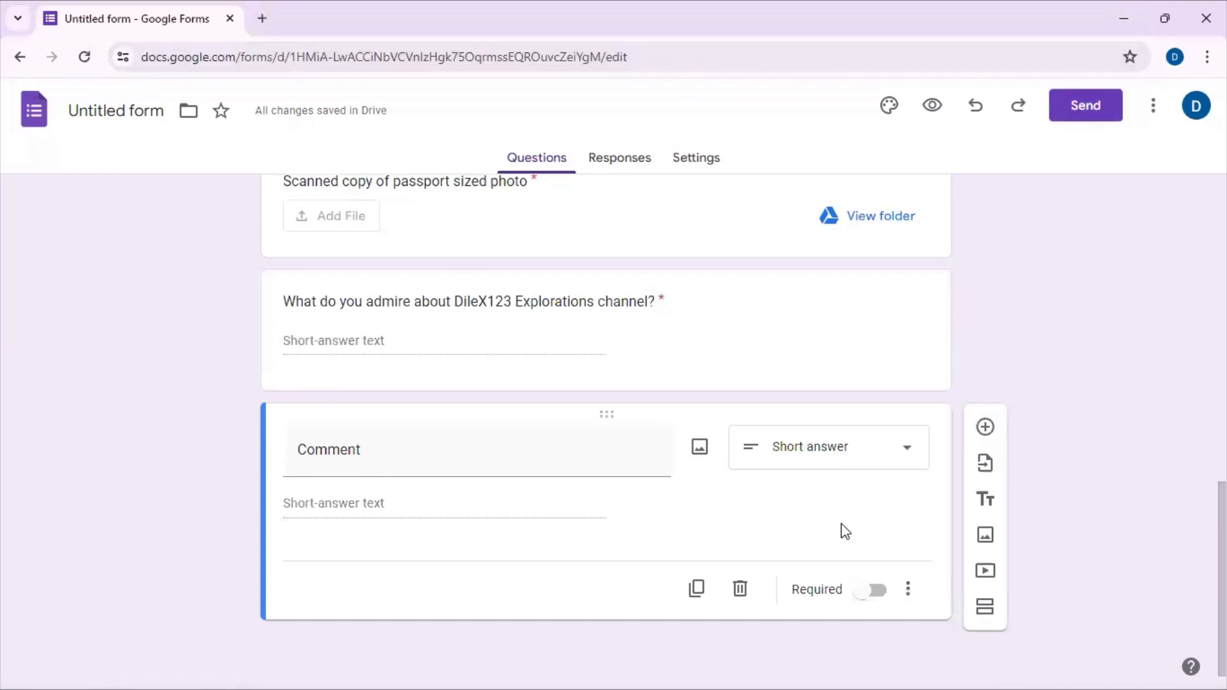
Step: Preview the form as respondents see it, check all its questions, and return to the editor
{"action": "left_click", "coordinate": [934, 108]}
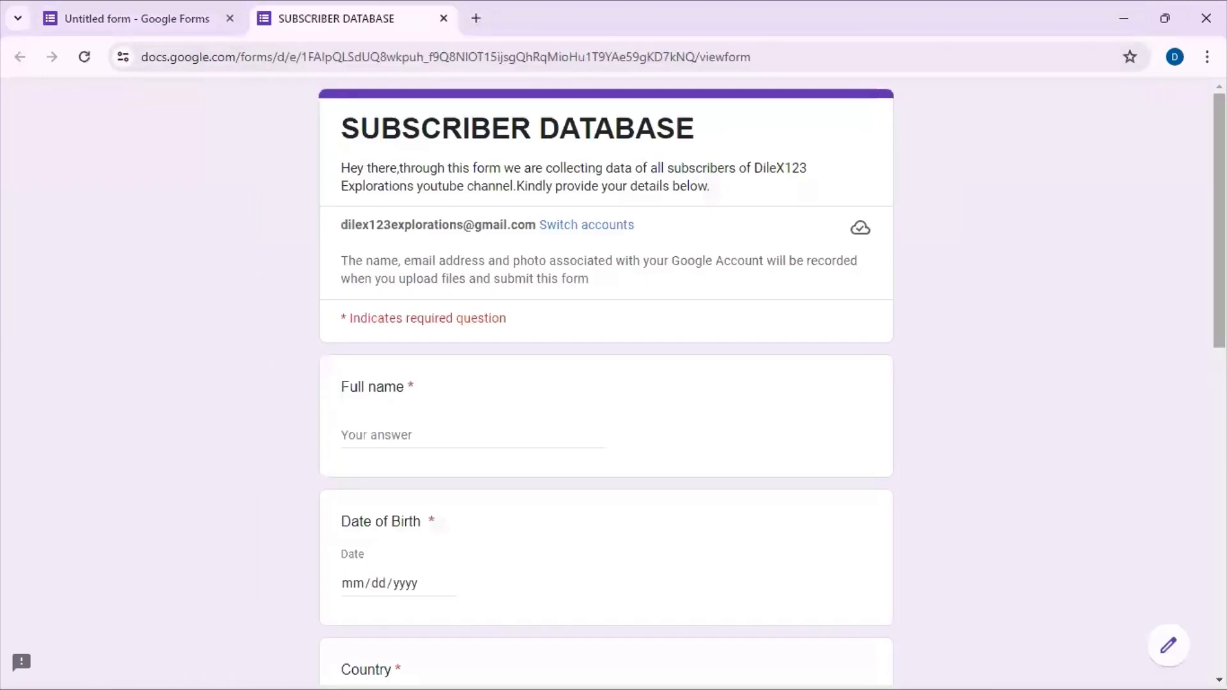
{"action": "scroll", "coordinate": [606, 383], "scroll_direction": "down", "scroll_amount": 7}
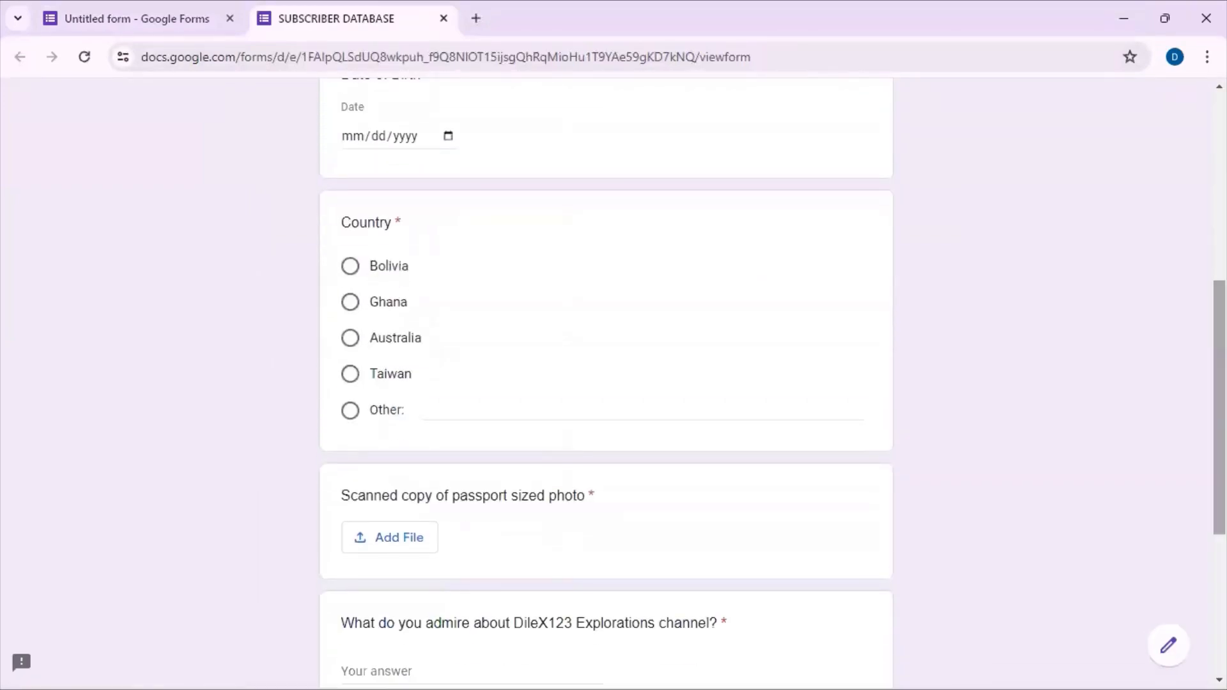
{"action": "scroll", "coordinate": [606, 384], "scroll_direction": "down", "scroll_amount": 5}
{"action": "scroll", "coordinate": [607, 384], "scroll_direction": "up", "scroll_amount": 5}
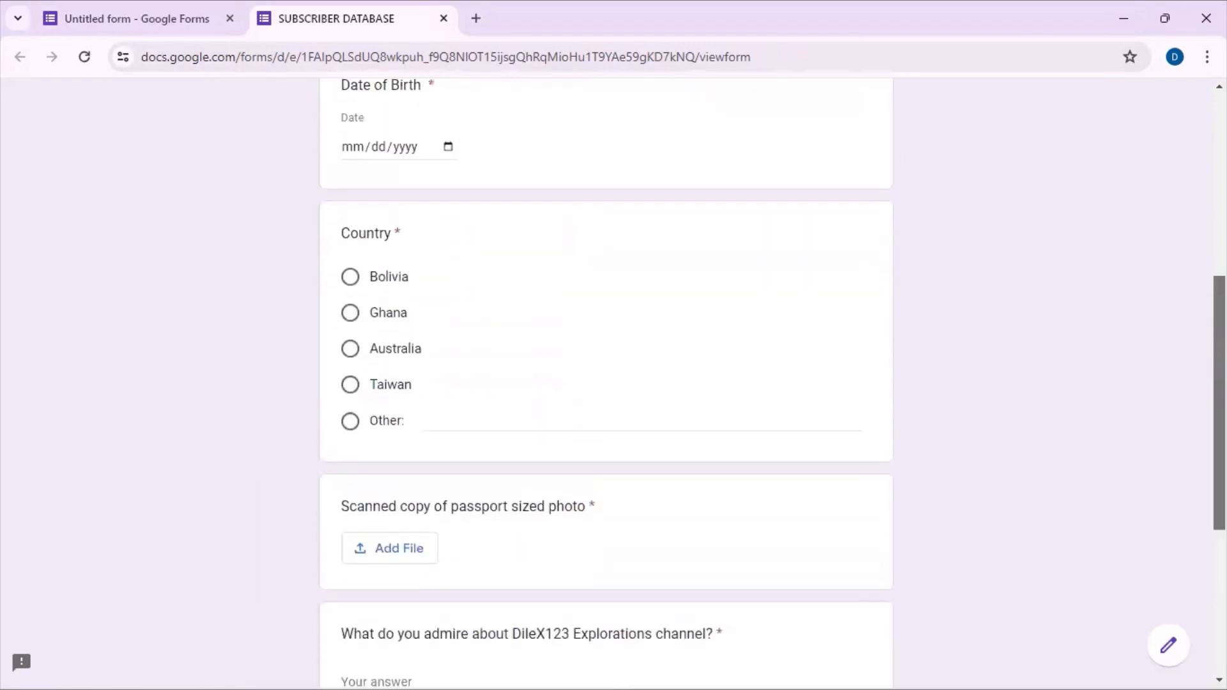
{"action": "scroll", "coordinate": [606, 383], "scroll_direction": "up", "scroll_amount": 7}
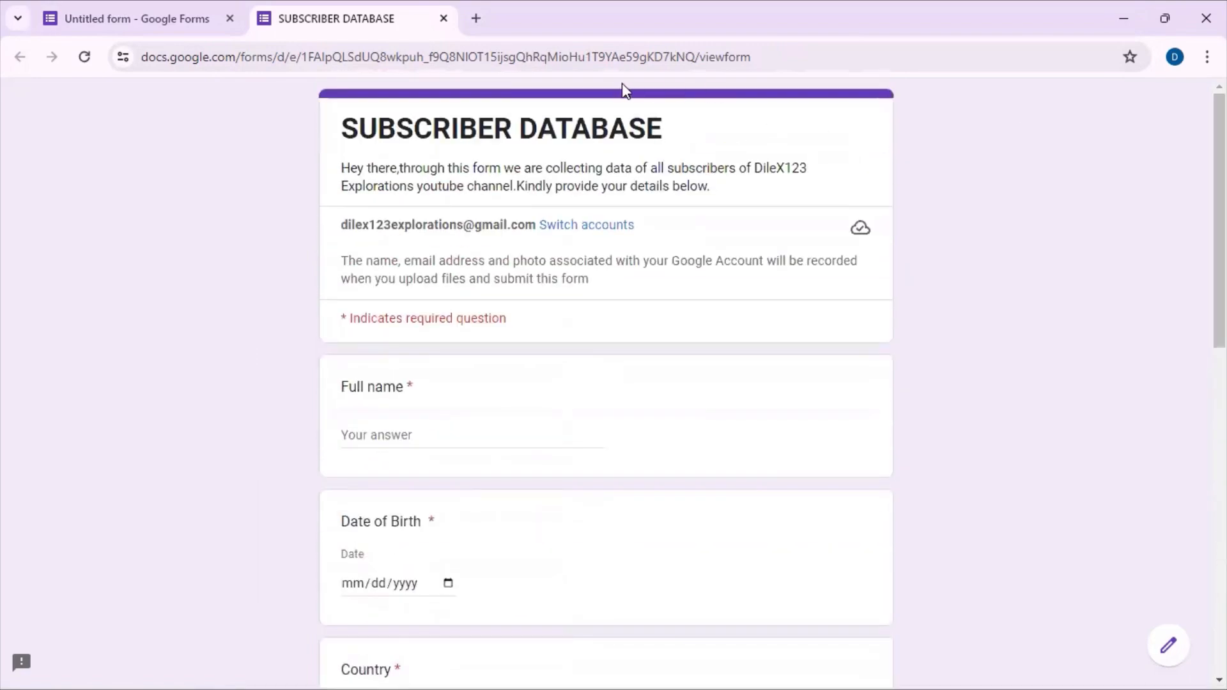
{"action": "left_click", "coordinate": [153, 10]}
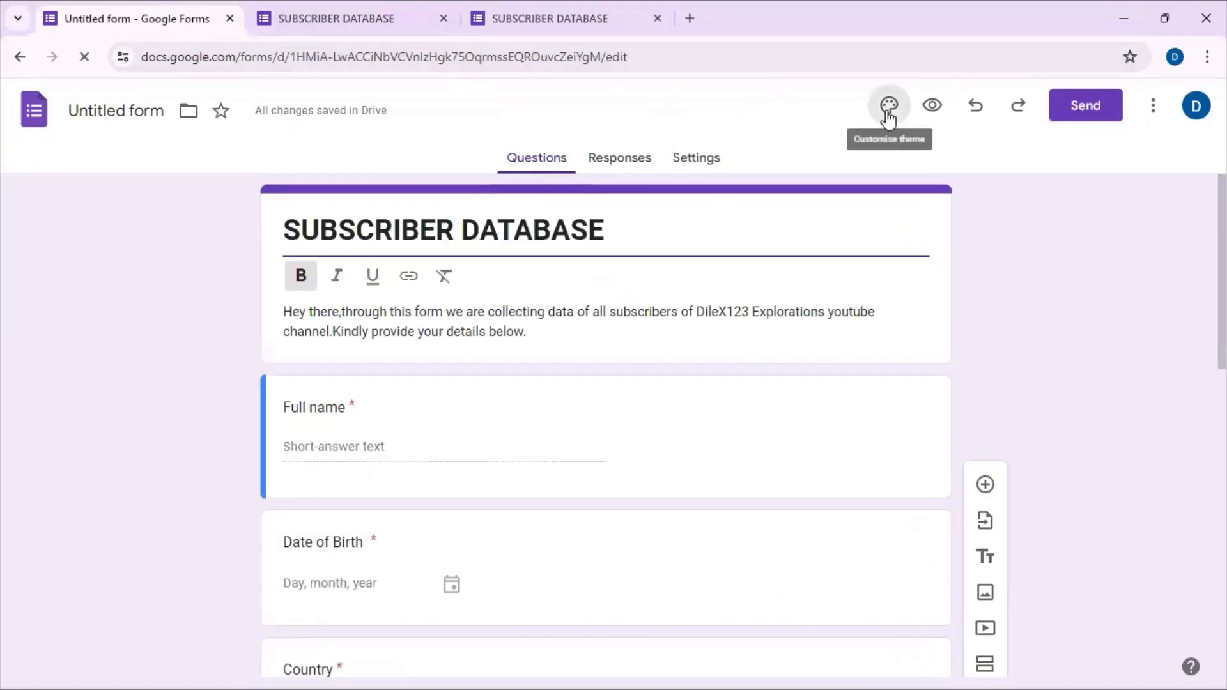
Step: Insert the notepad and coffee cup image from the Work and School themes as the form header and preview the form
{"action": "left_click", "coordinate": [888, 109]}
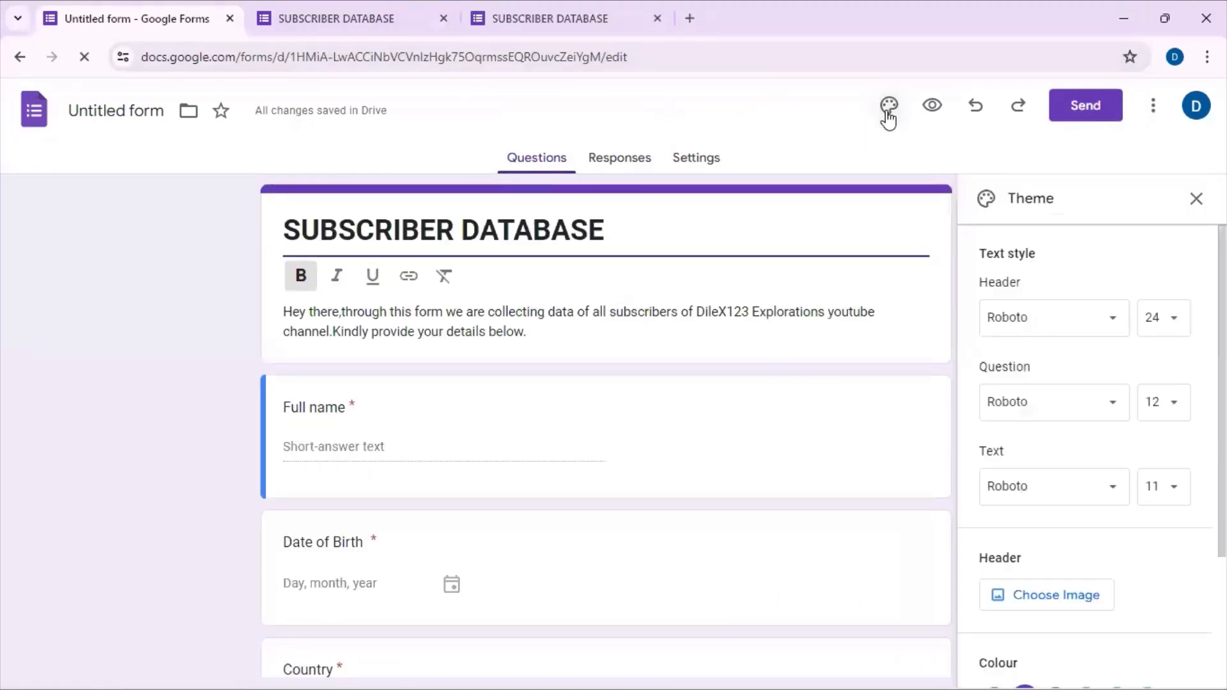
{"action": "left_click", "coordinate": [1042, 596]}
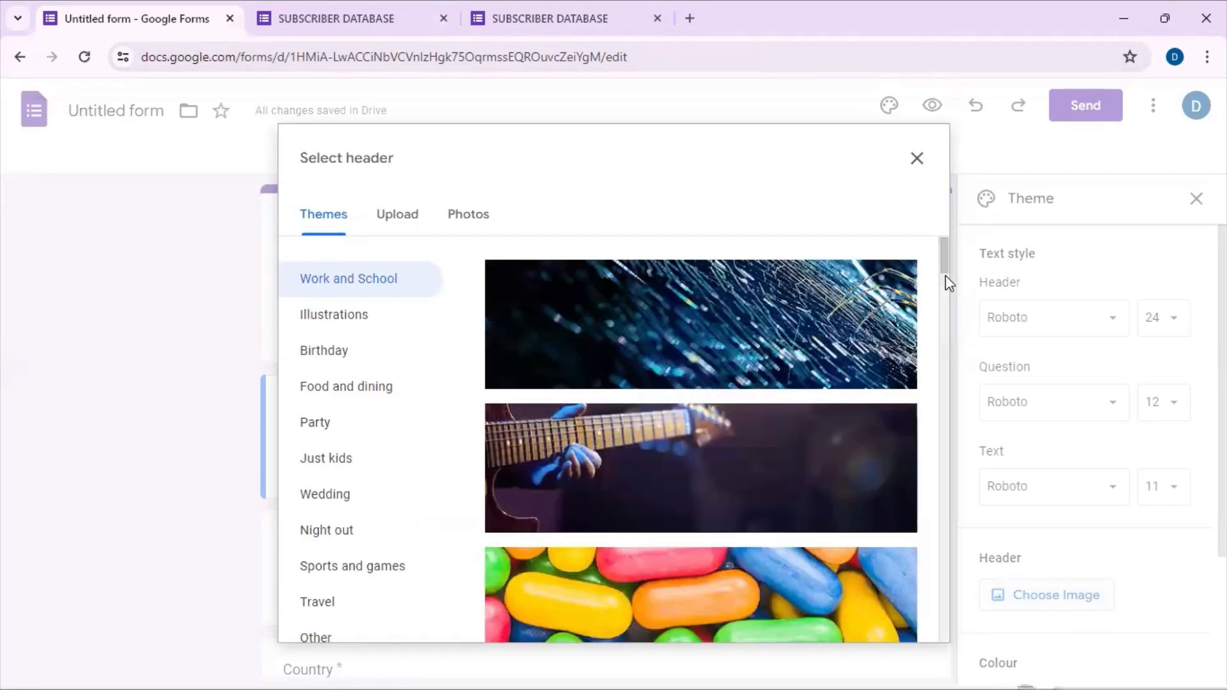
{"action": "left_click_drag", "start_coordinate": [945, 271], "coordinate": [946, 665]}
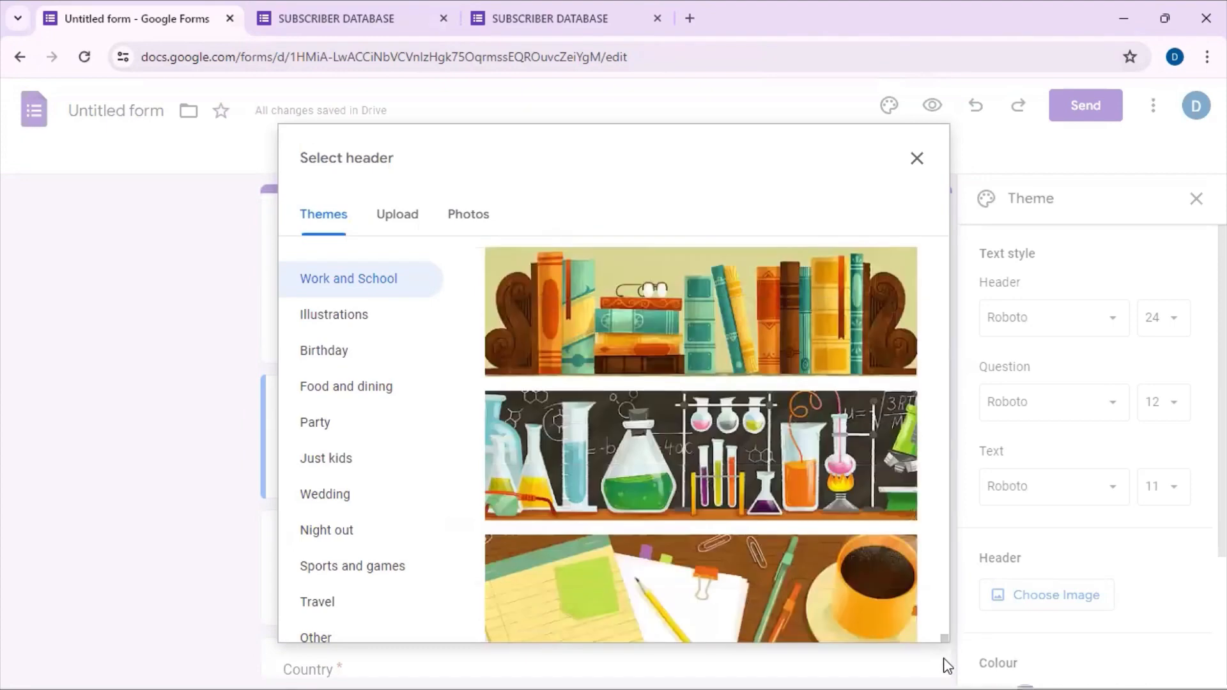
{"action": "left_click", "coordinate": [791, 633]}
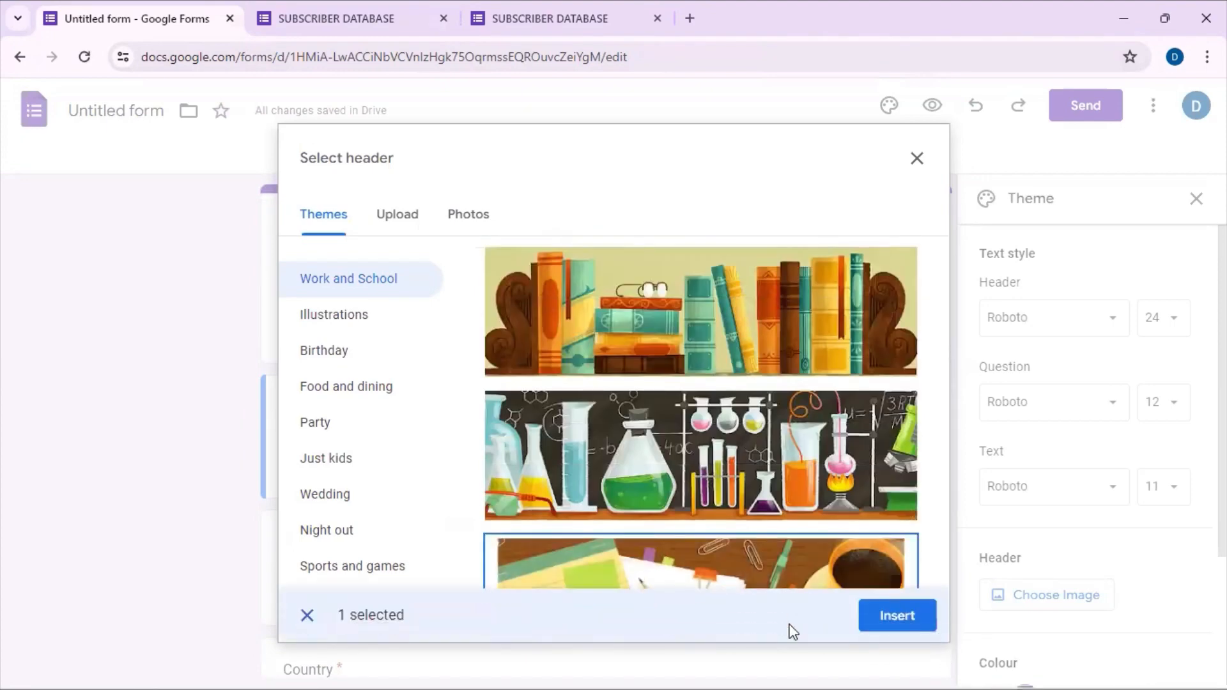
{"action": "left_click", "coordinate": [897, 616]}
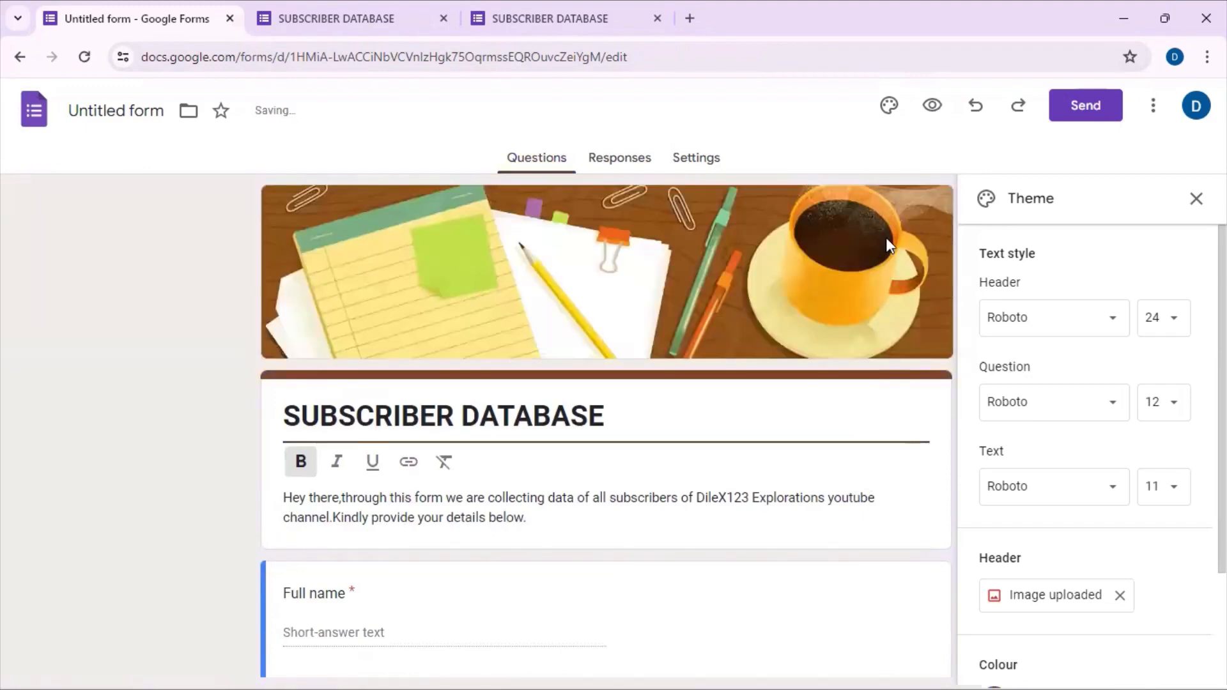
{"action": "left_click", "coordinate": [933, 109]}
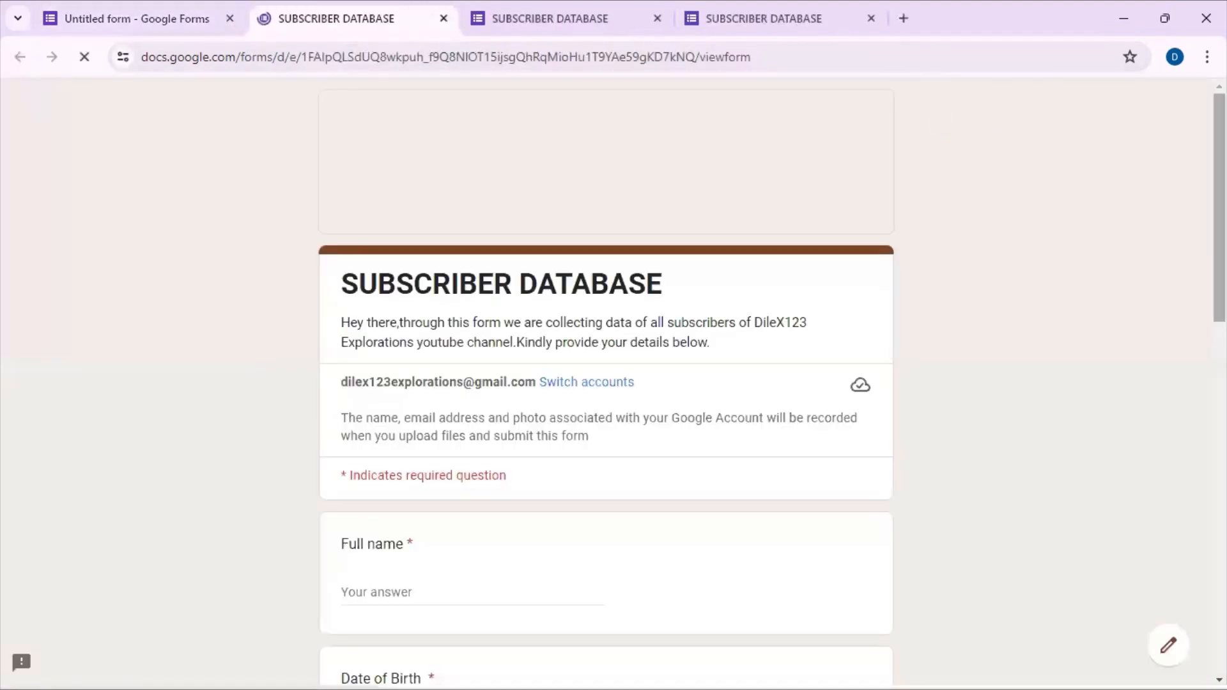
{"action": "scroll", "coordinate": [607, 384], "scroll_direction": "down", "scroll_amount": 4}
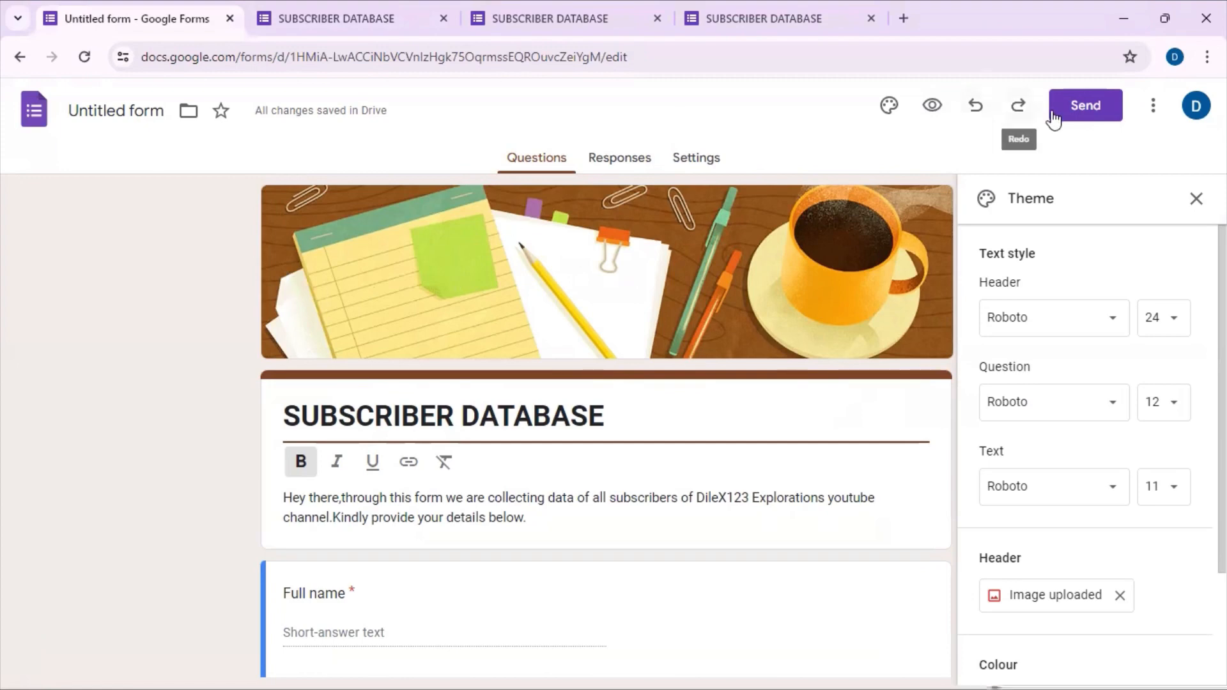
Step: Open the form's sending options, shorten the form's link and copy it
{"action": "left_click", "coordinate": [1072, 118]}
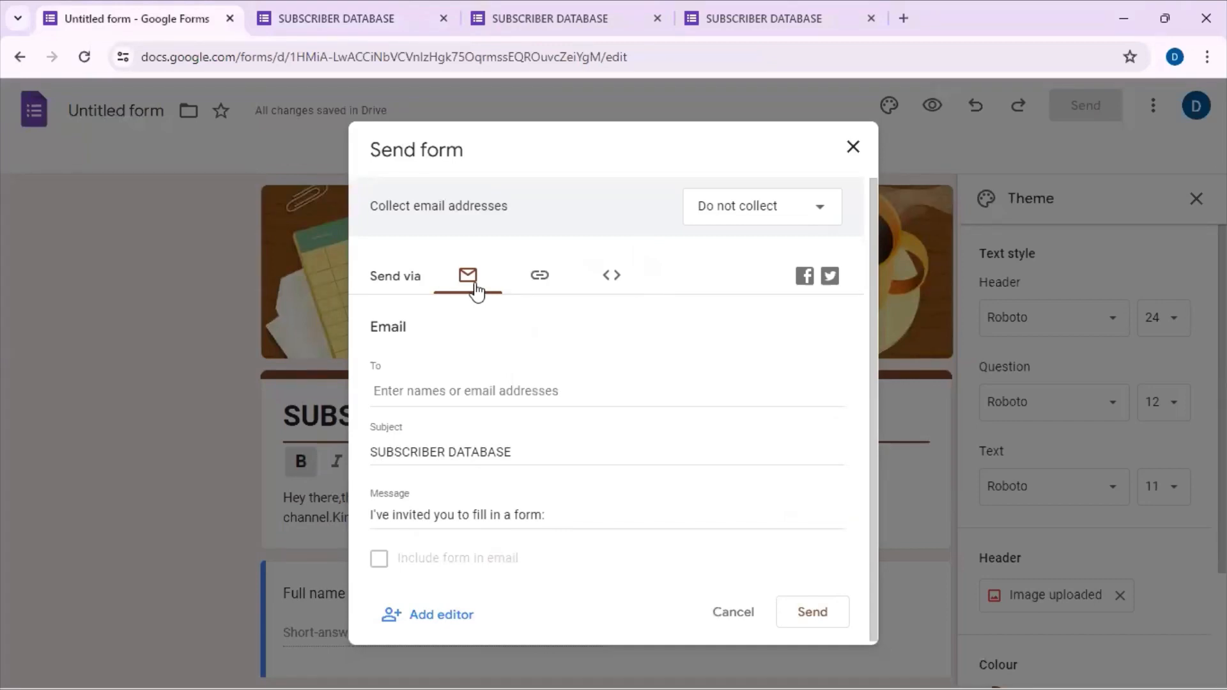
{"action": "left_click", "coordinate": [449, 389]}
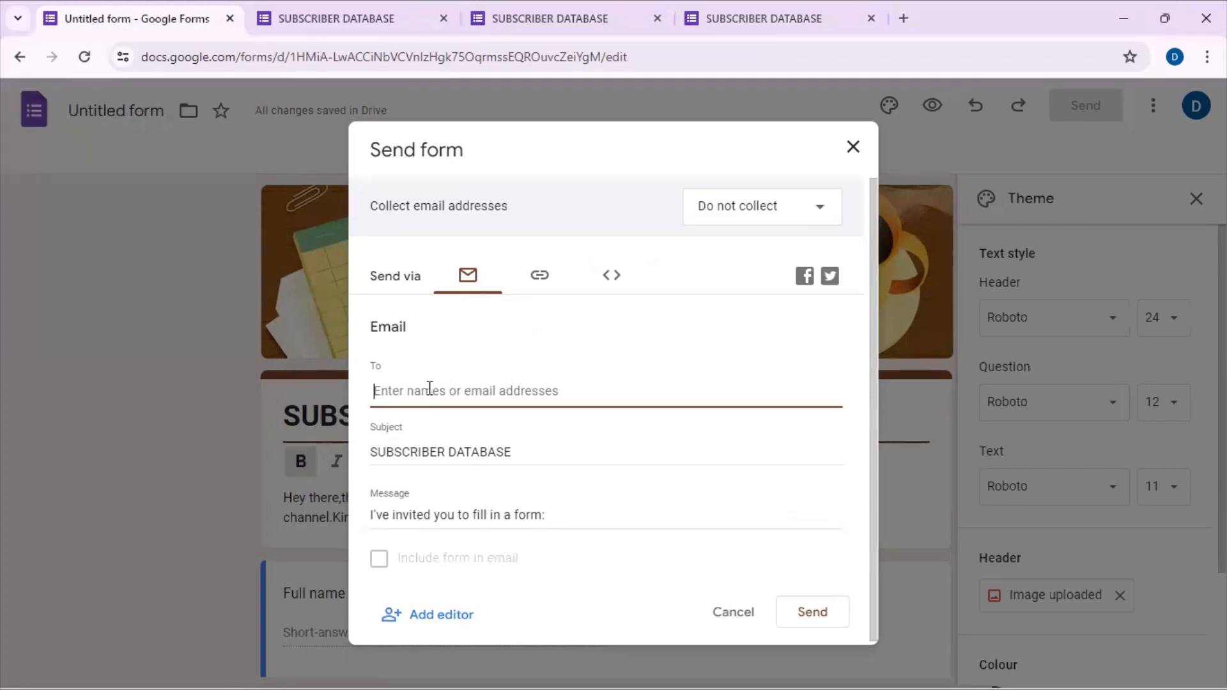
{"action": "left_click", "coordinate": [540, 273]}
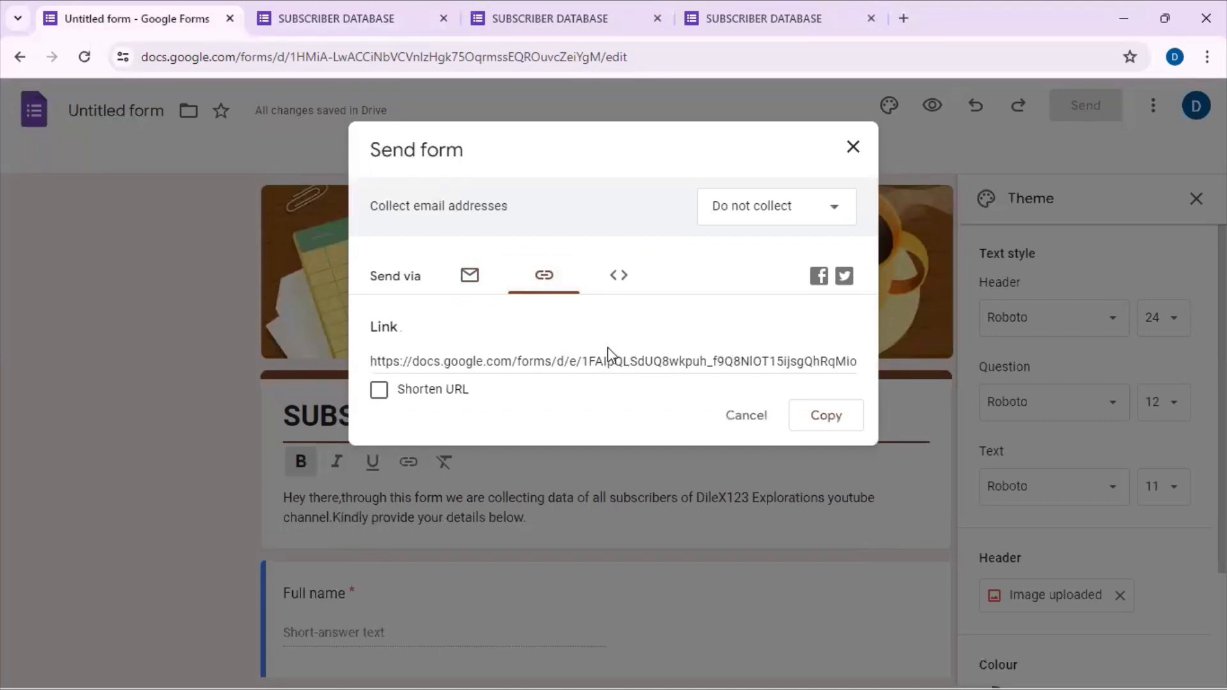
{"action": "left_click", "coordinate": [379, 390]}
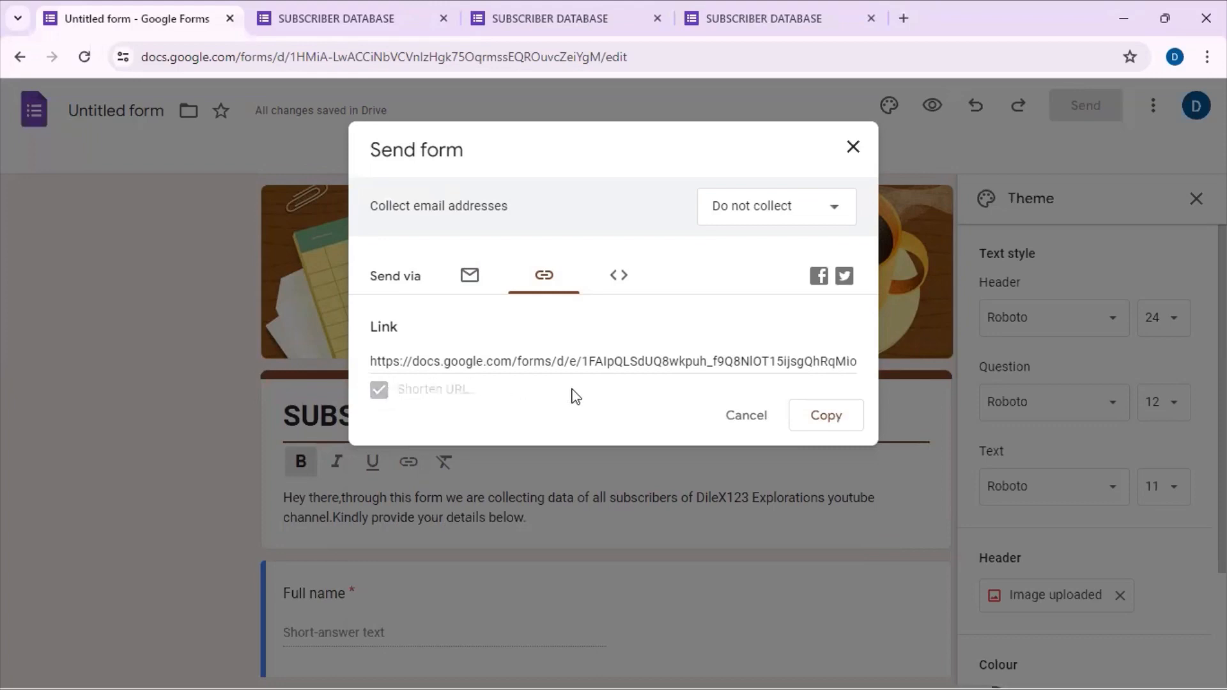
{"action": "left_click", "coordinate": [848, 419]}
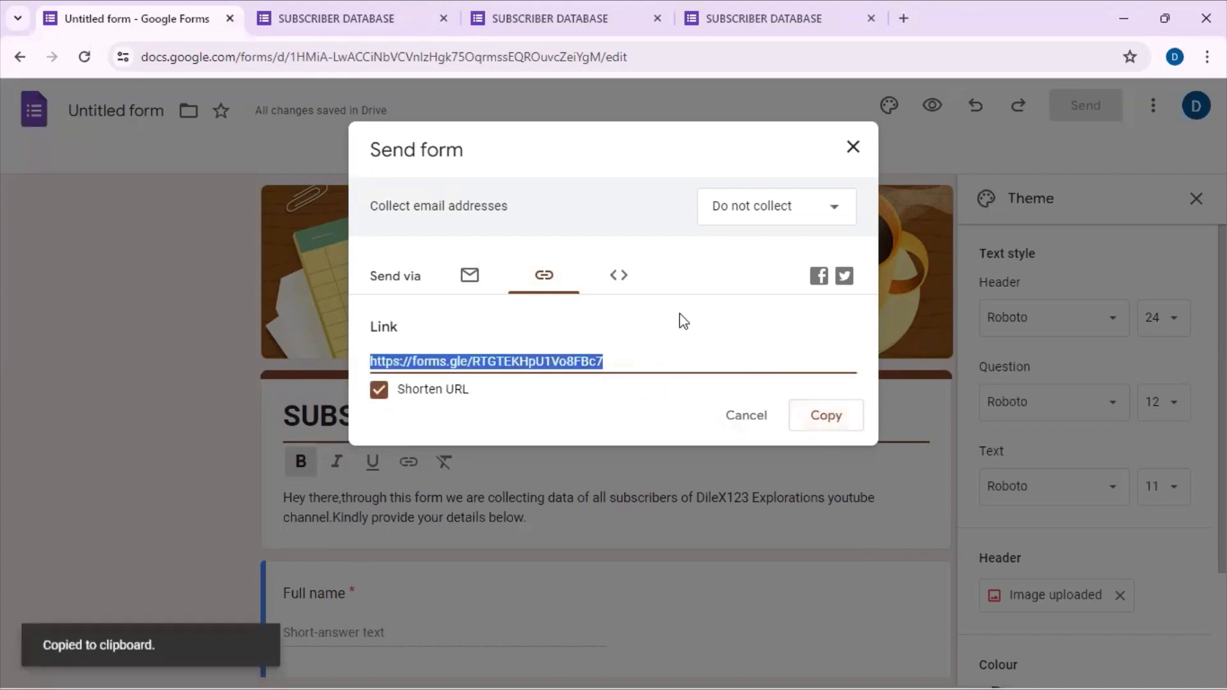
Step: Check the Embed HTML sending option, then close the send dialog and the theme settings
{"action": "left_click", "coordinate": [623, 291]}
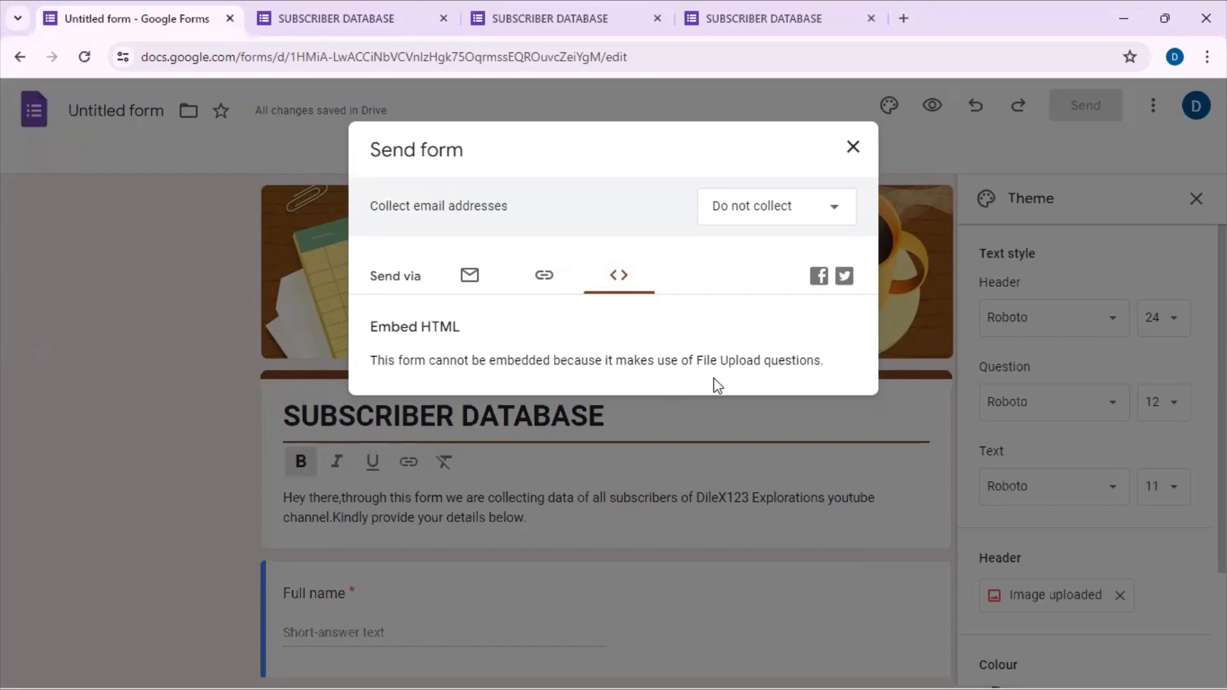
{"action": "left_click", "coordinate": [854, 148]}
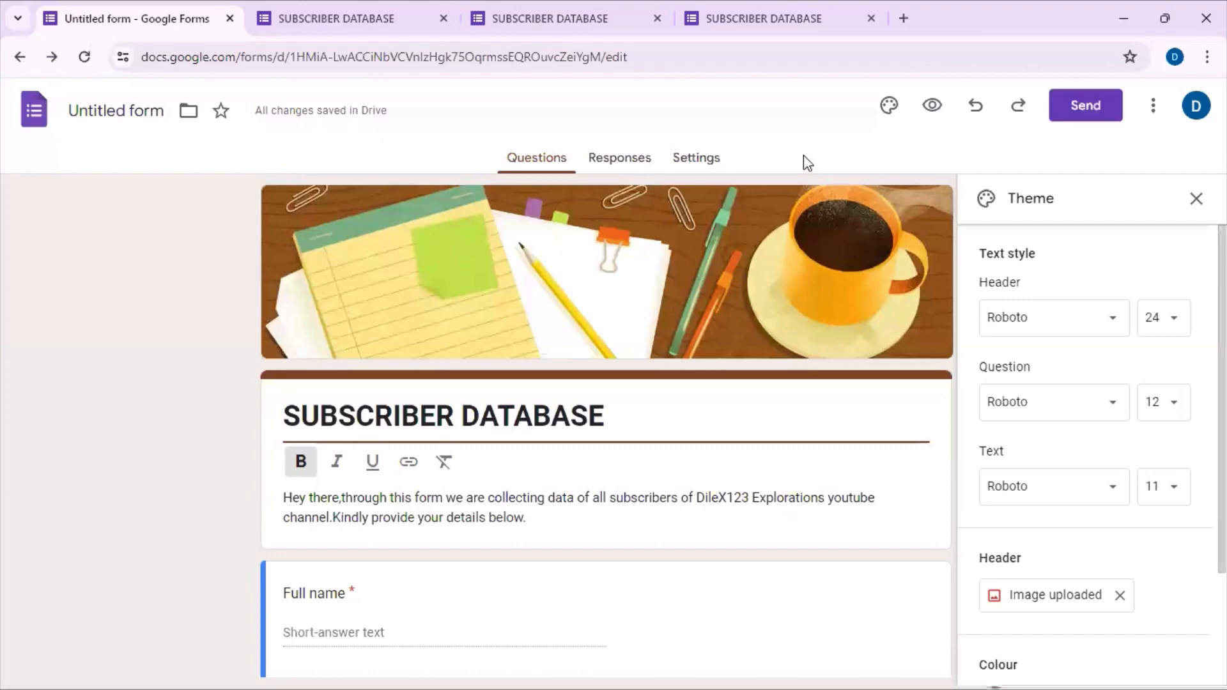
{"action": "left_click", "coordinate": [1195, 200]}
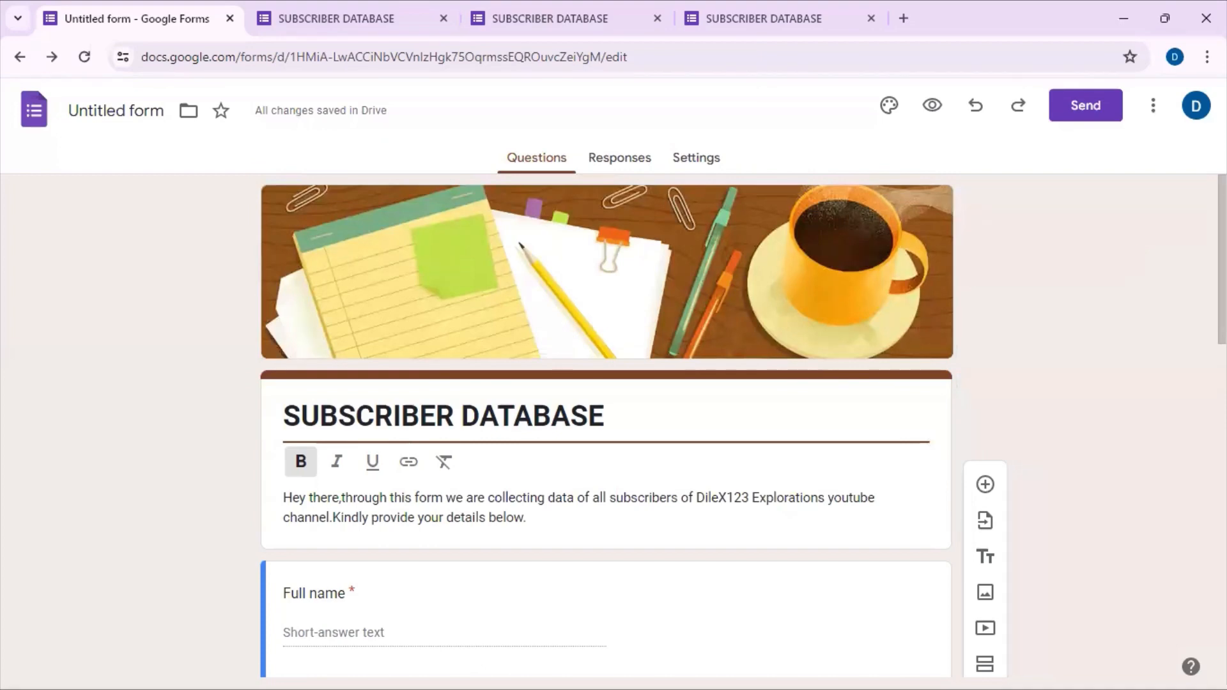
Step: Review the finished form in the editor and all its questions in the preview, and return to the editor
{"action": "scroll", "coordinate": [606, 422], "scroll_direction": "down", "scroll_amount": 5}
{"action": "scroll", "coordinate": [606, 422], "scroll_direction": "up", "scroll_amount": 5}
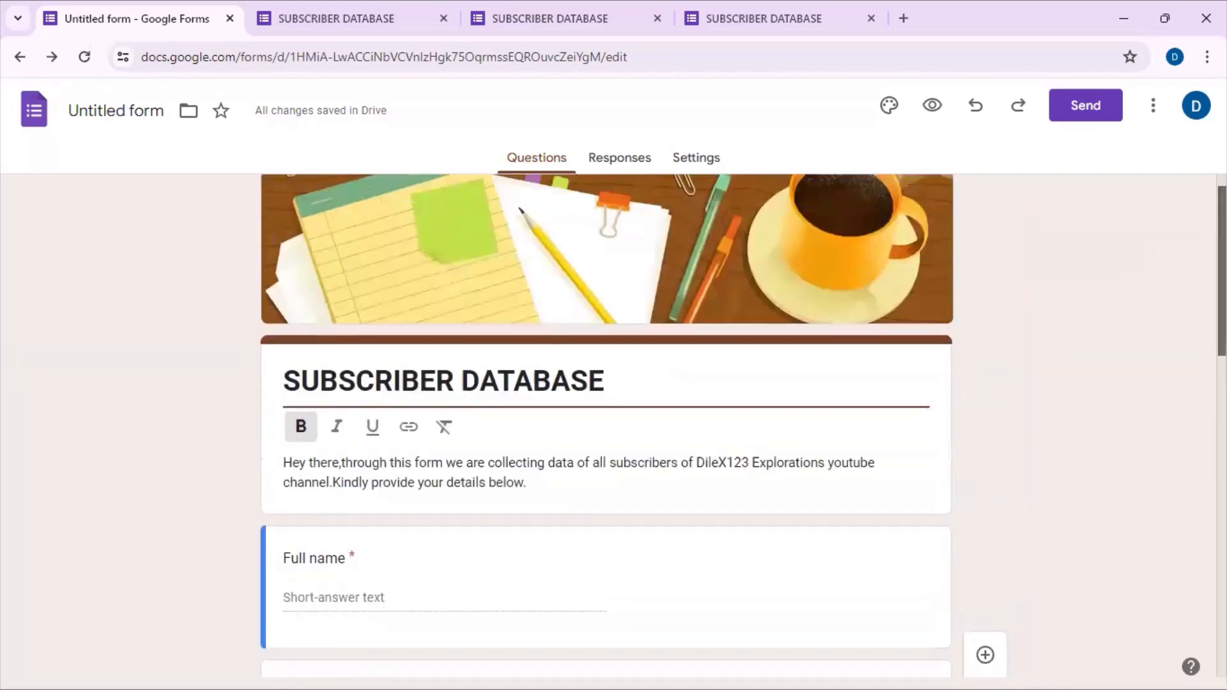
{"action": "key", "text": "ctrl+Tab"}
{"action": "scroll", "coordinate": [606, 384], "scroll_direction": "down", "scroll_amount": 3}
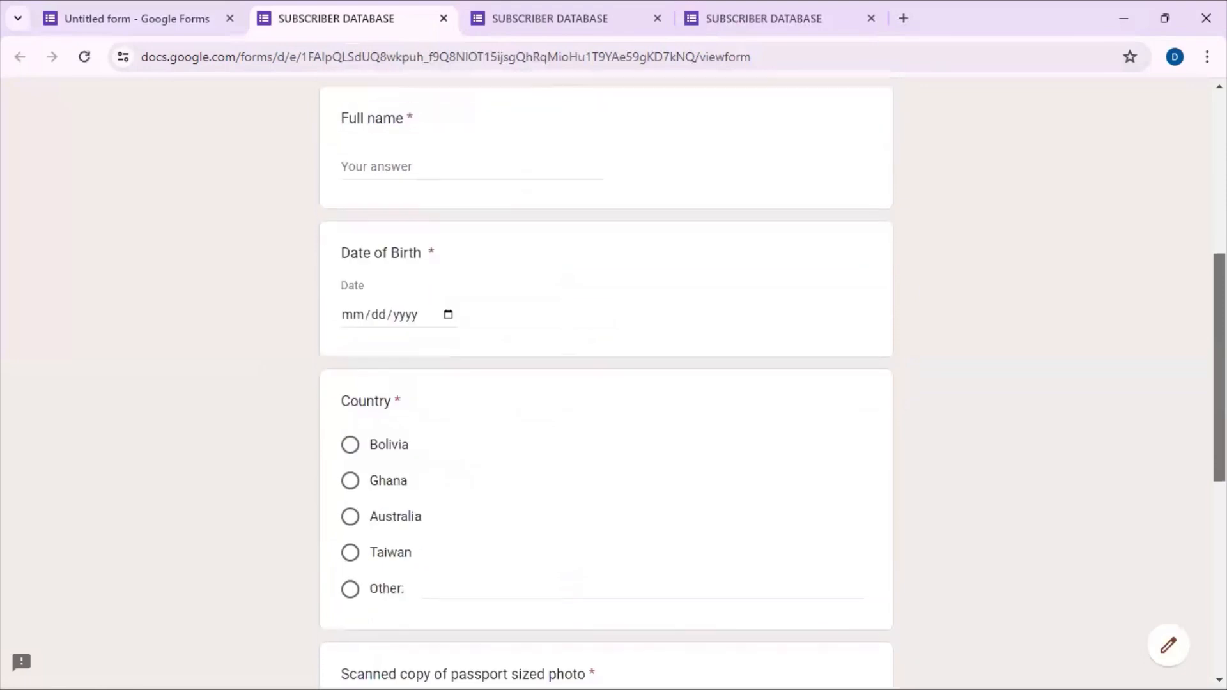
{"action": "scroll", "coordinate": [606, 383], "scroll_direction": "down", "scroll_amount": 3}
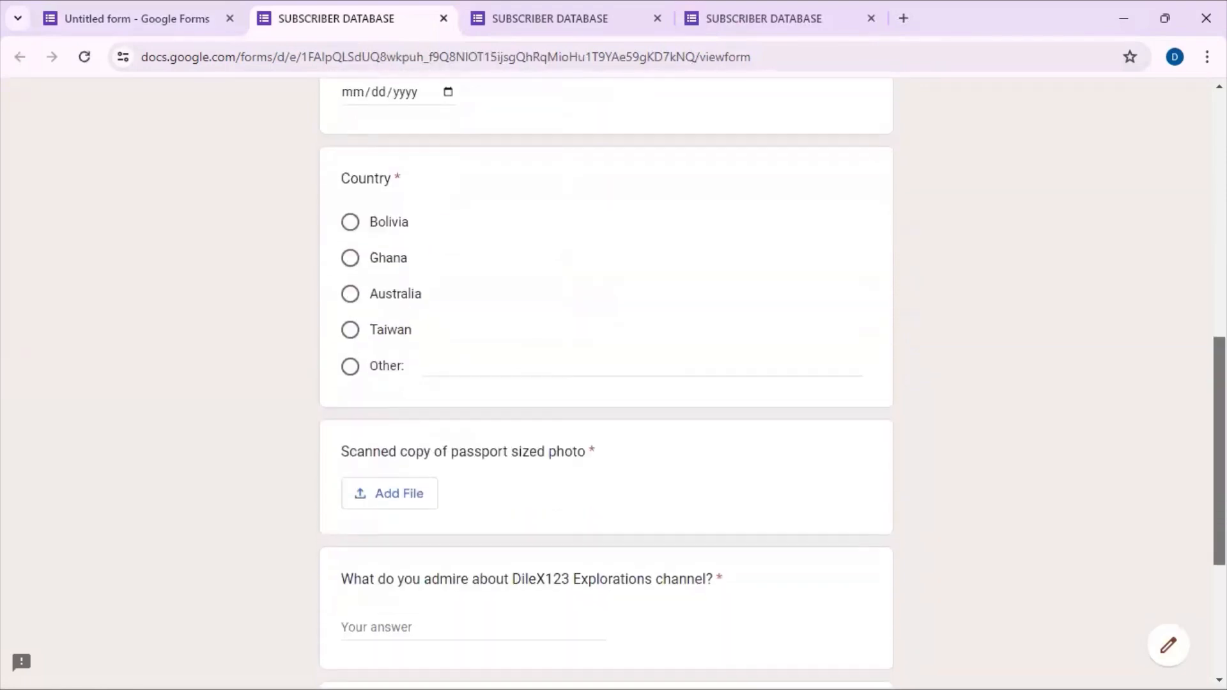
{"action": "scroll", "coordinate": [606, 383], "scroll_direction": "down", "scroll_amount": 4}
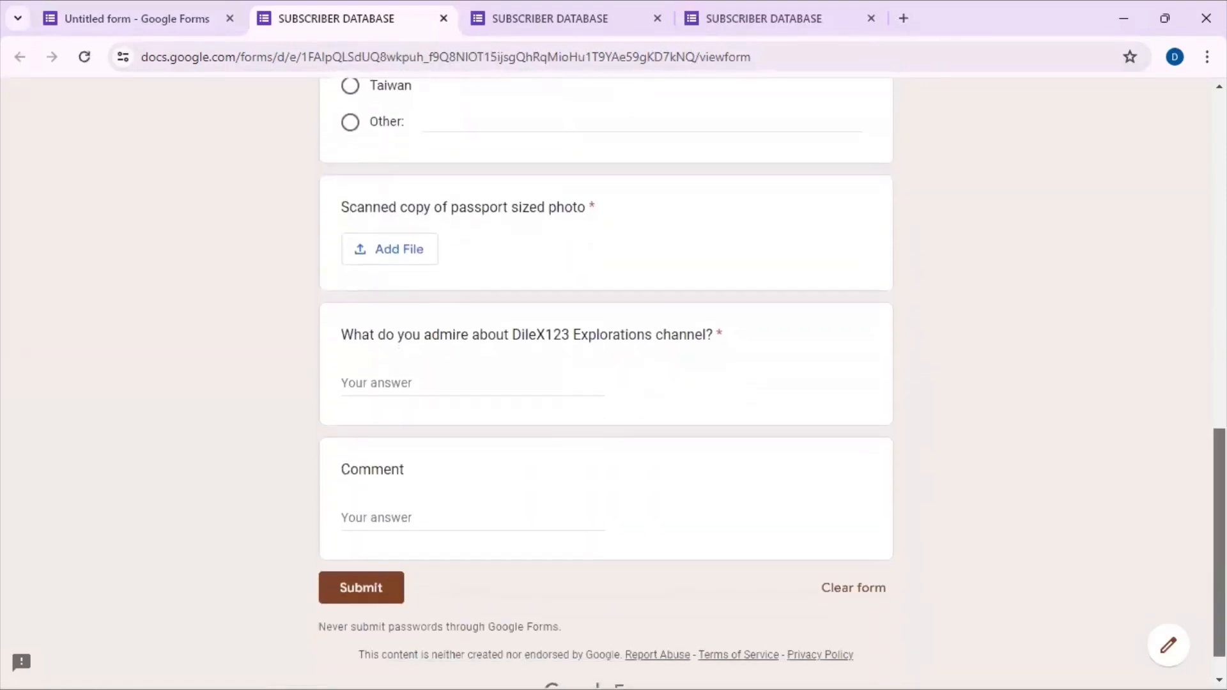
{"action": "scroll", "coordinate": [606, 383], "scroll_direction": "up", "scroll_amount": 1}
{"action": "key", "text": "ctrl+shift+Tab"}
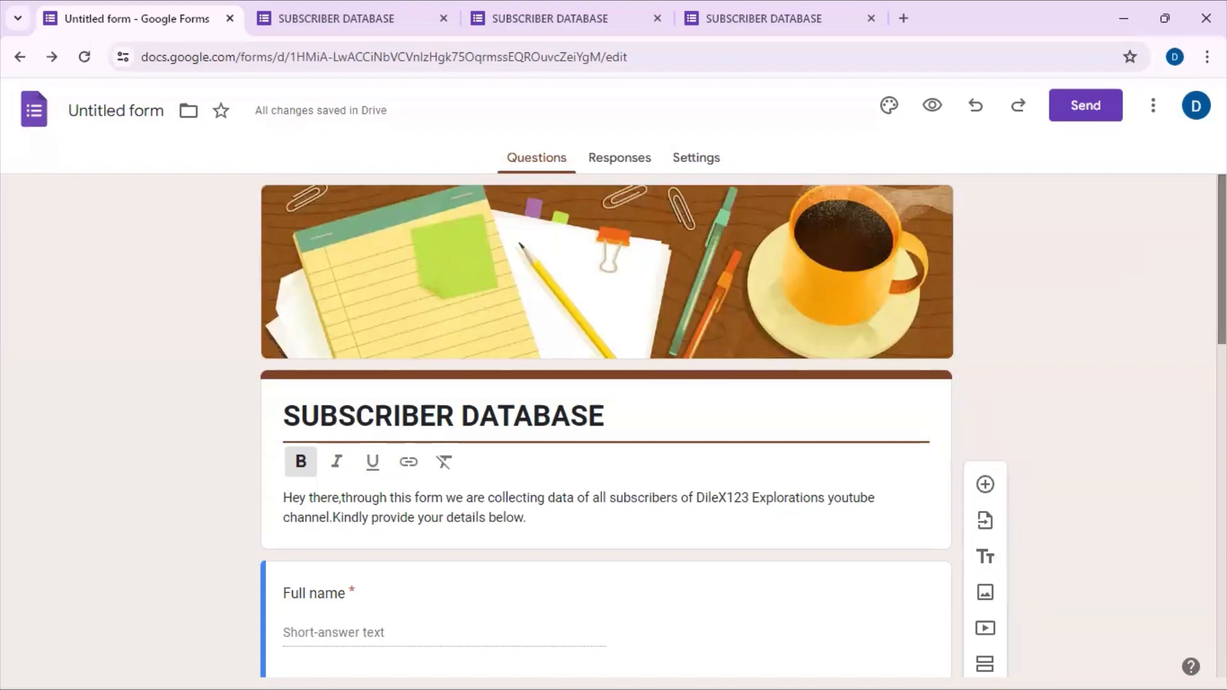